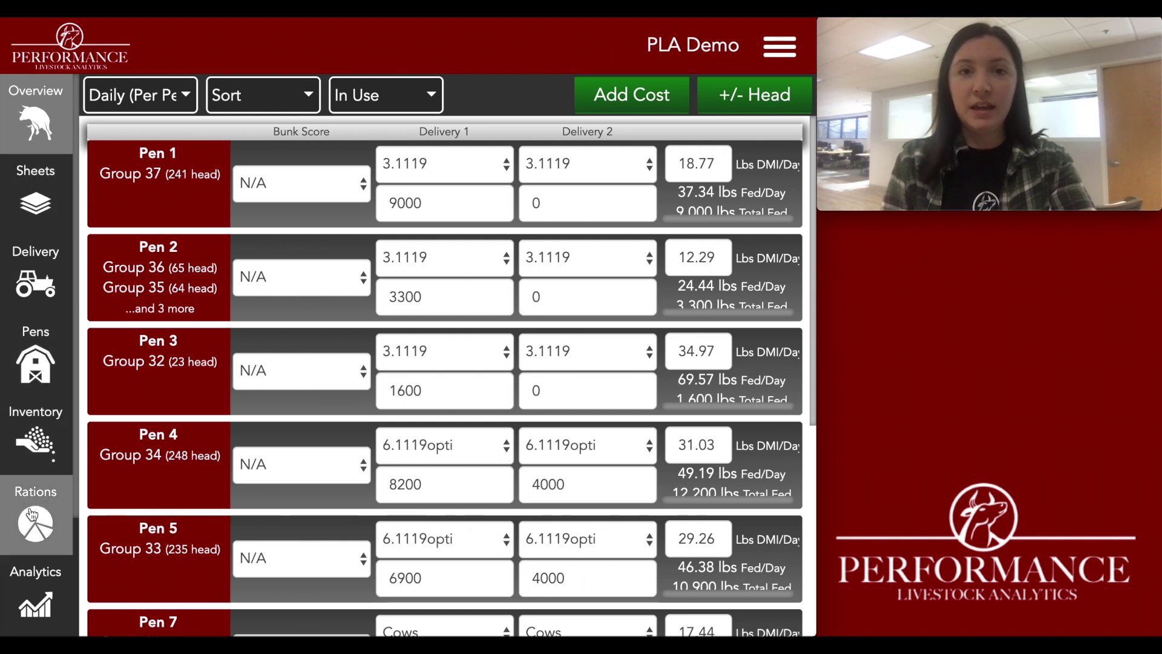
Open the reports and switch the report type to Invoices (B)
scroll(34, 512, "down", 3)
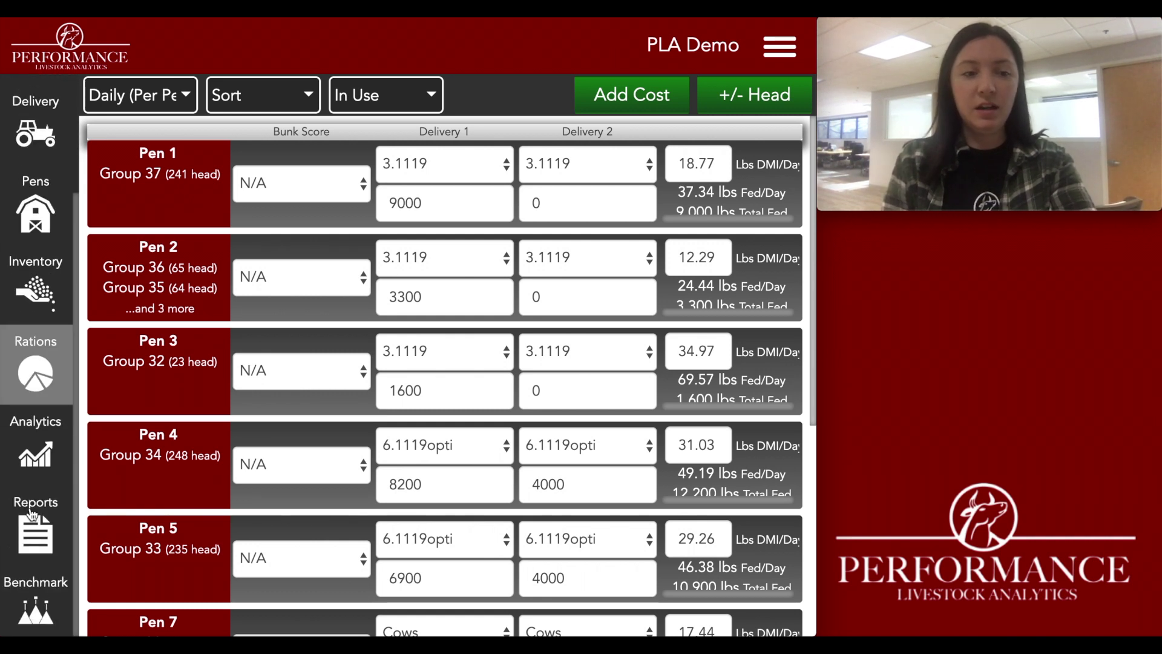
left_click(34, 548)
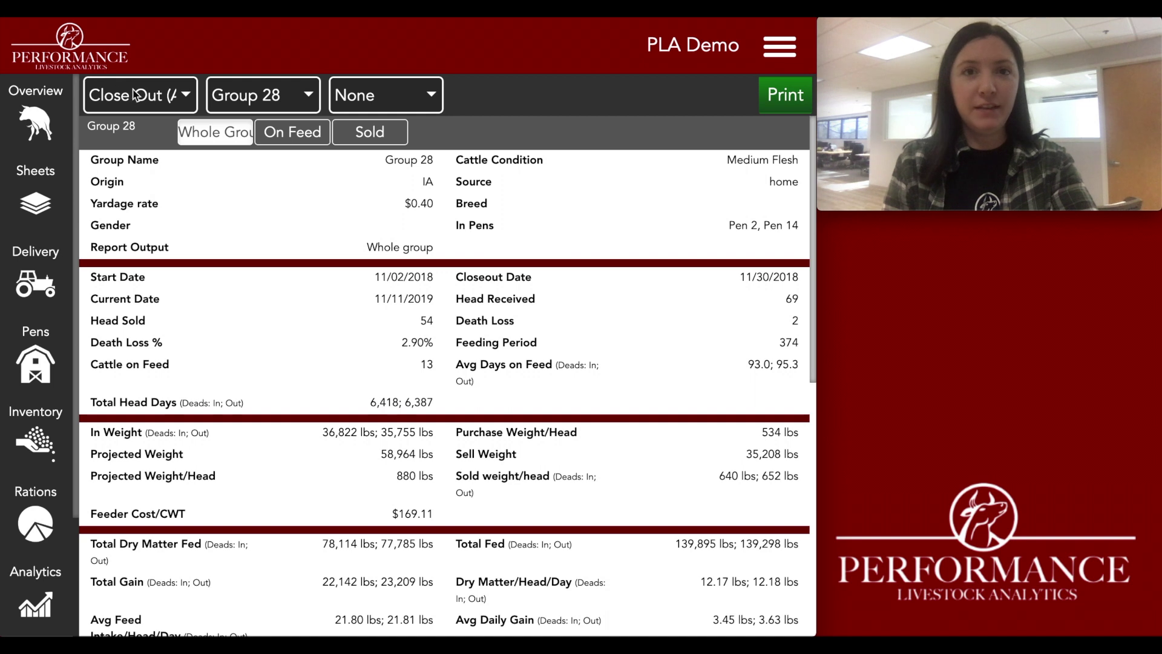
left_click(169, 102)
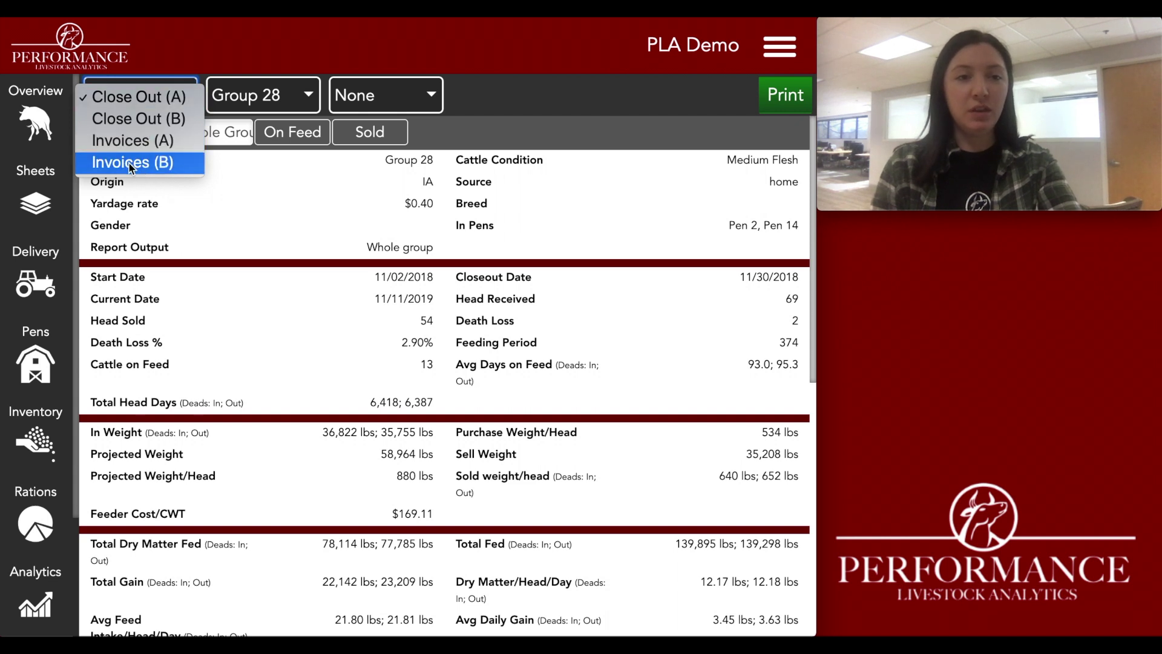
left_click(131, 164)
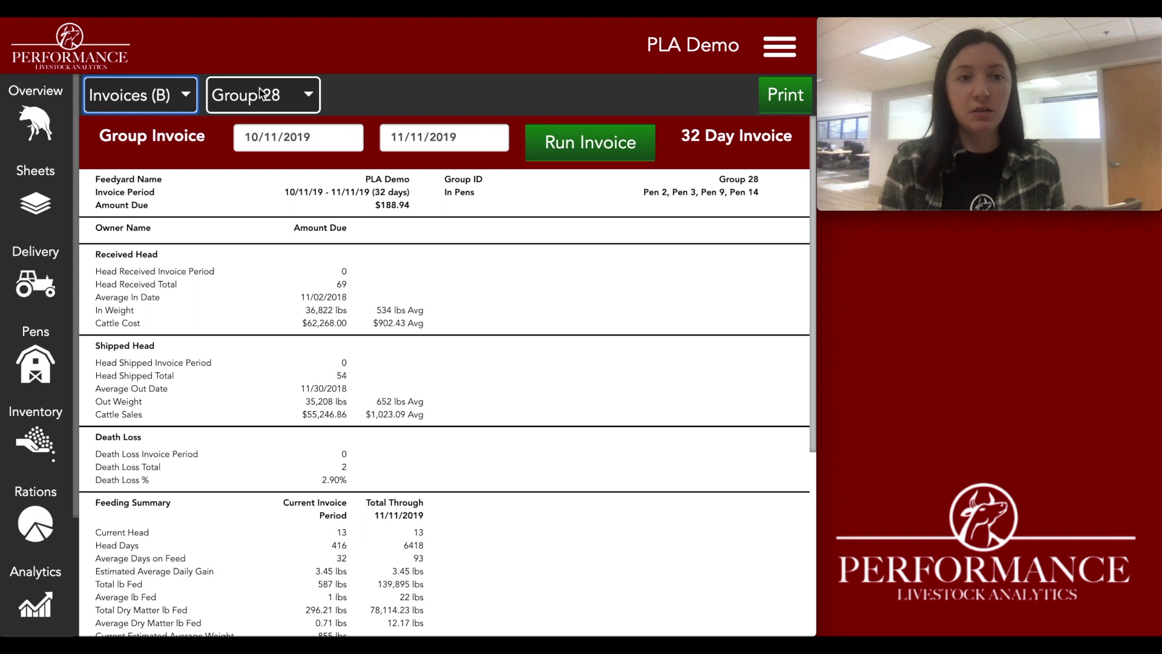
Show the invoice for open Group 34 and review it down to the summary of feeding expenses
left_click(285, 103)
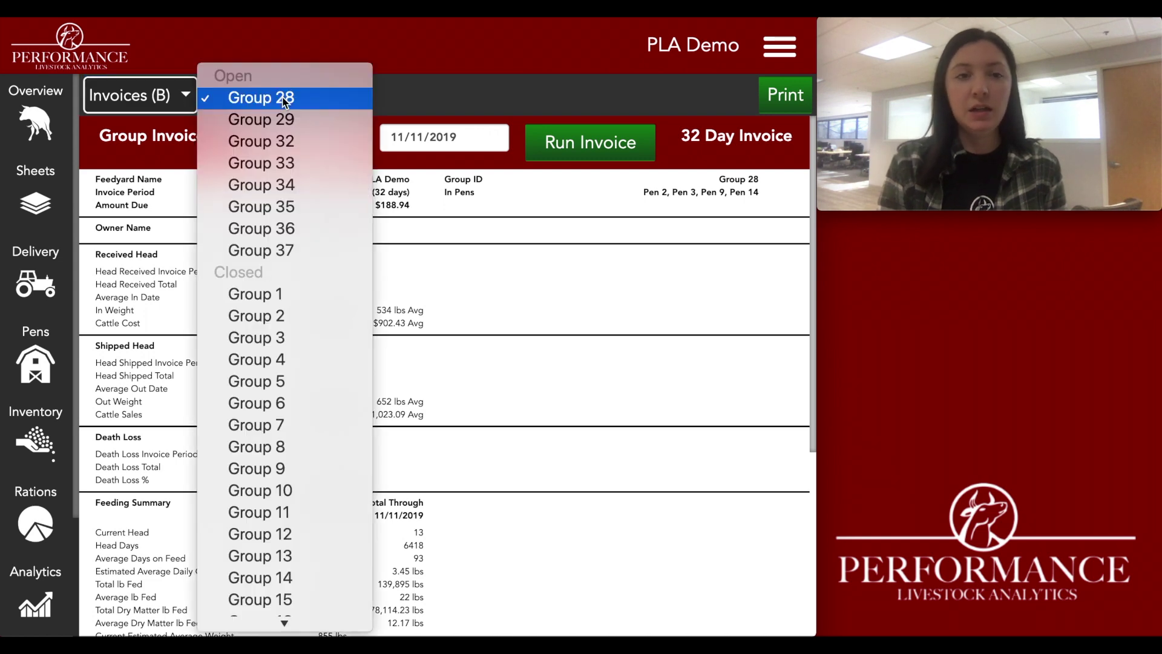
left_click(291, 186)
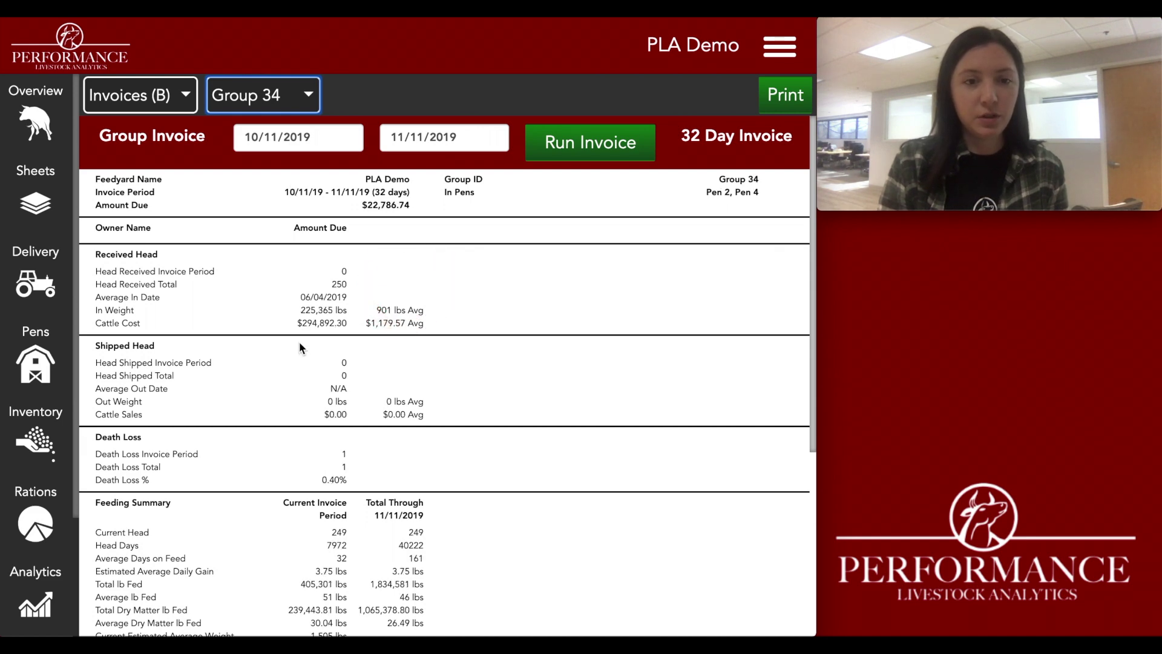
scroll(299, 342, "down", 5)
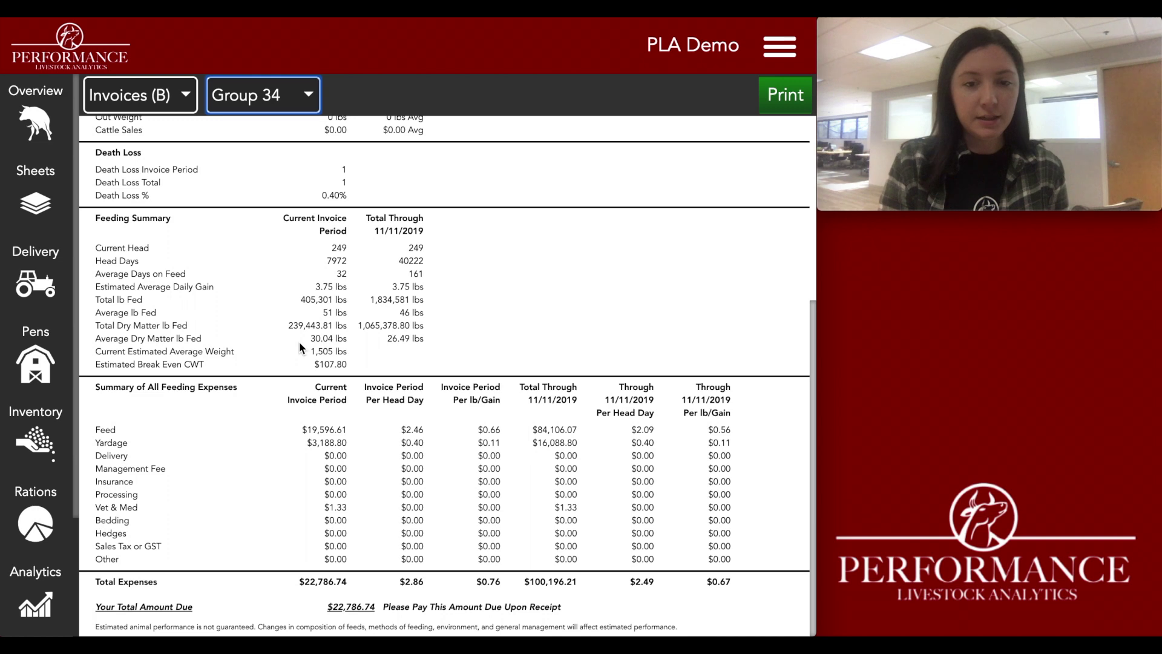
scroll(299, 341, "up", 5)
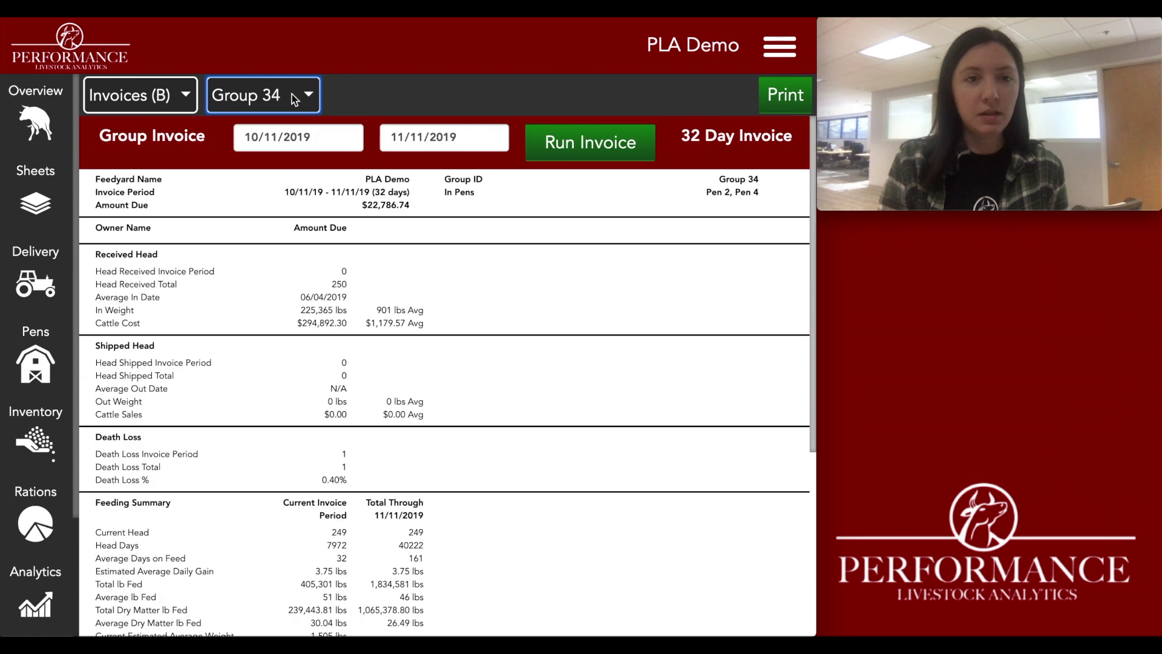
Look through the open and closed groups and choose Combined Invoice in place of a single group
left_click(313, 95)
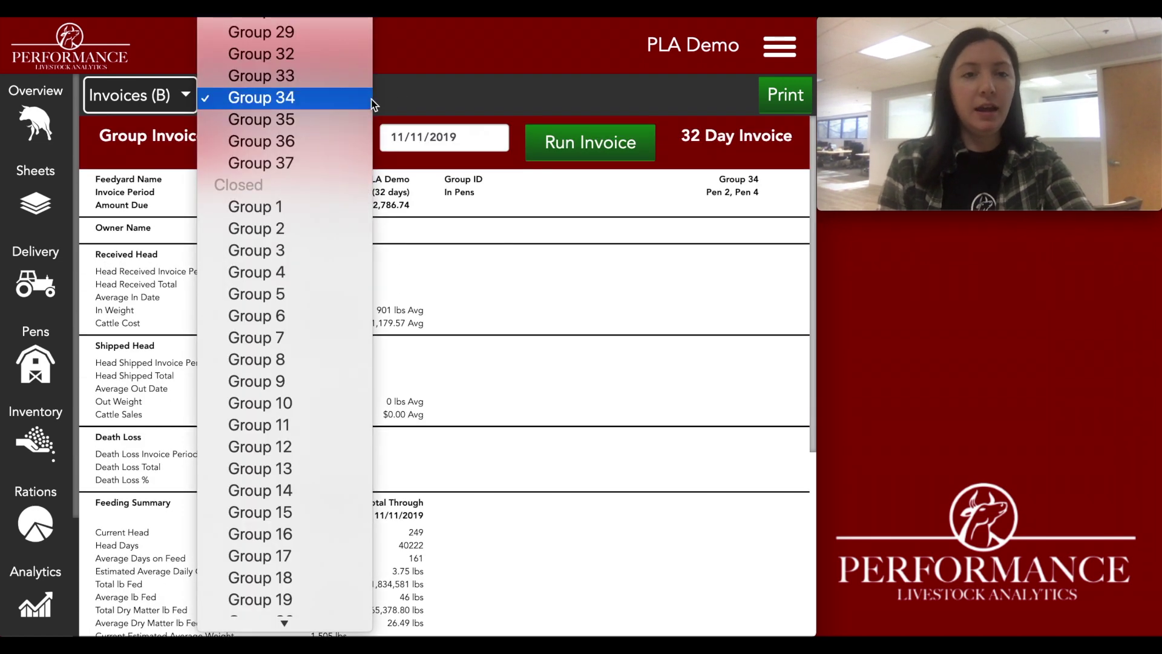
left_click(281, 99)
left_click(282, 99)
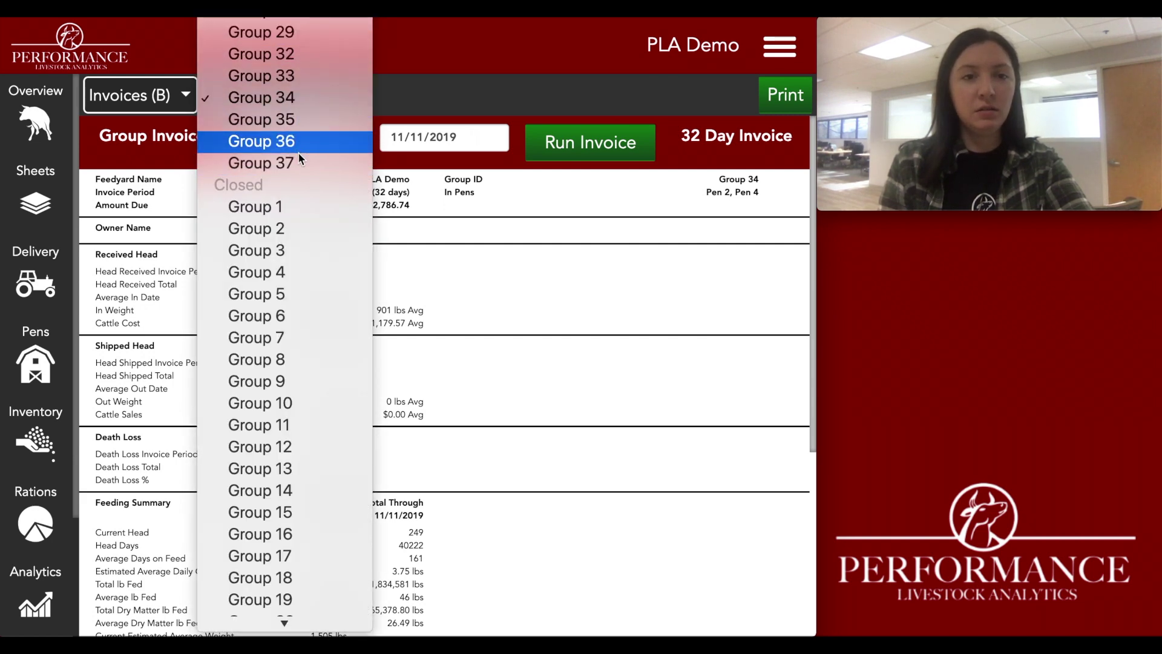
scroll(299, 154, "down", 2)
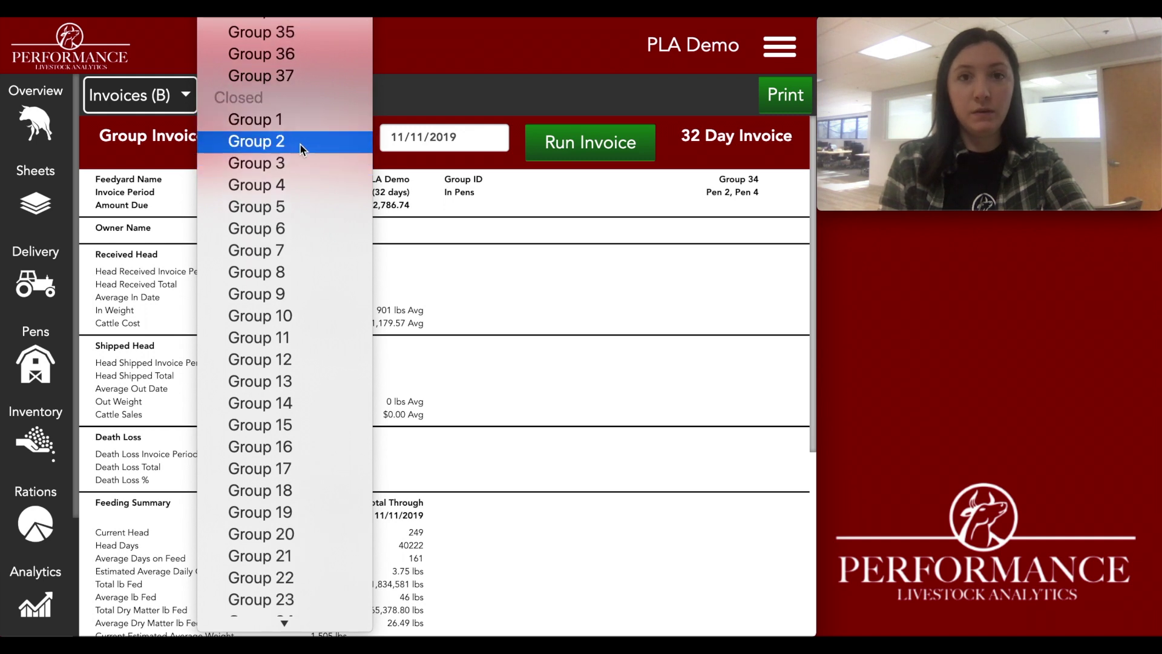
scroll(296, 238, "down", 5)
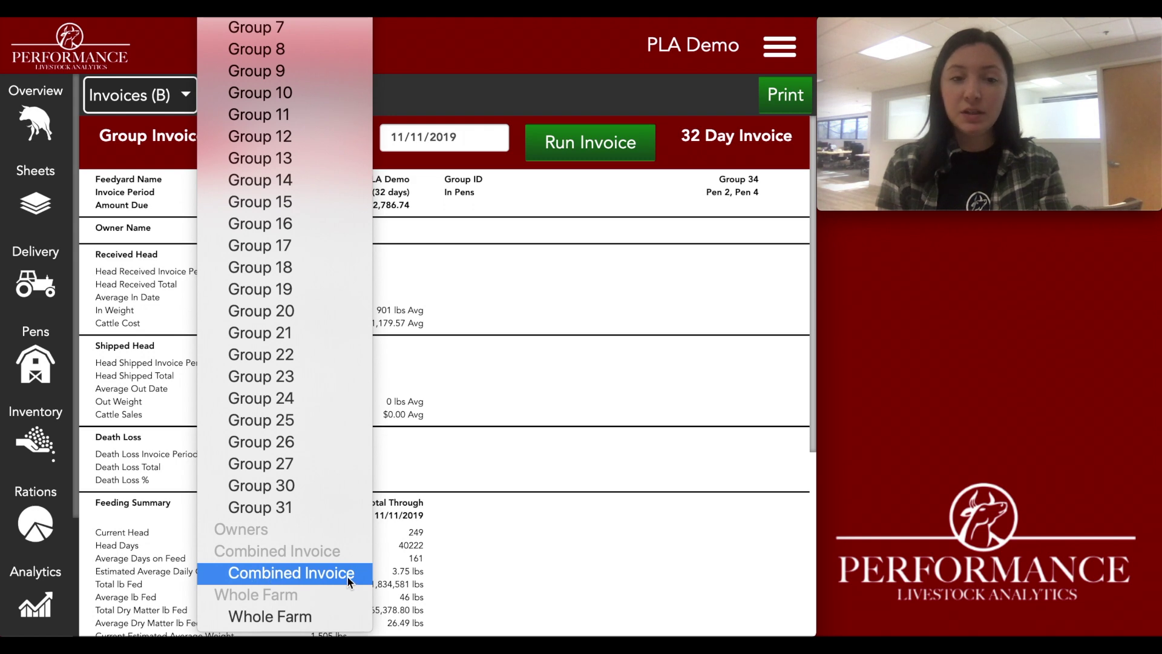
left_click(267, 573)
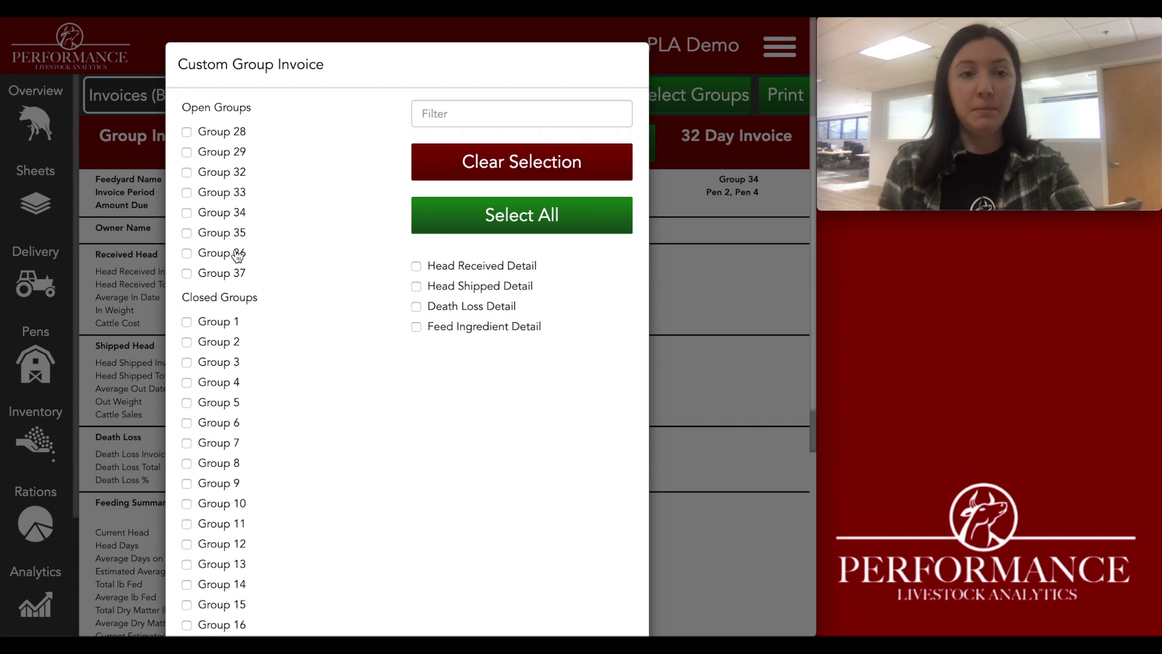
Include Head Received, Head Shipped, Death Loss and Feed Ingredient details in the custom group invoice
scroll(238, 267, "down", 3)
scroll(237, 268, "down", 3)
scroll(236, 264, "up", 6)
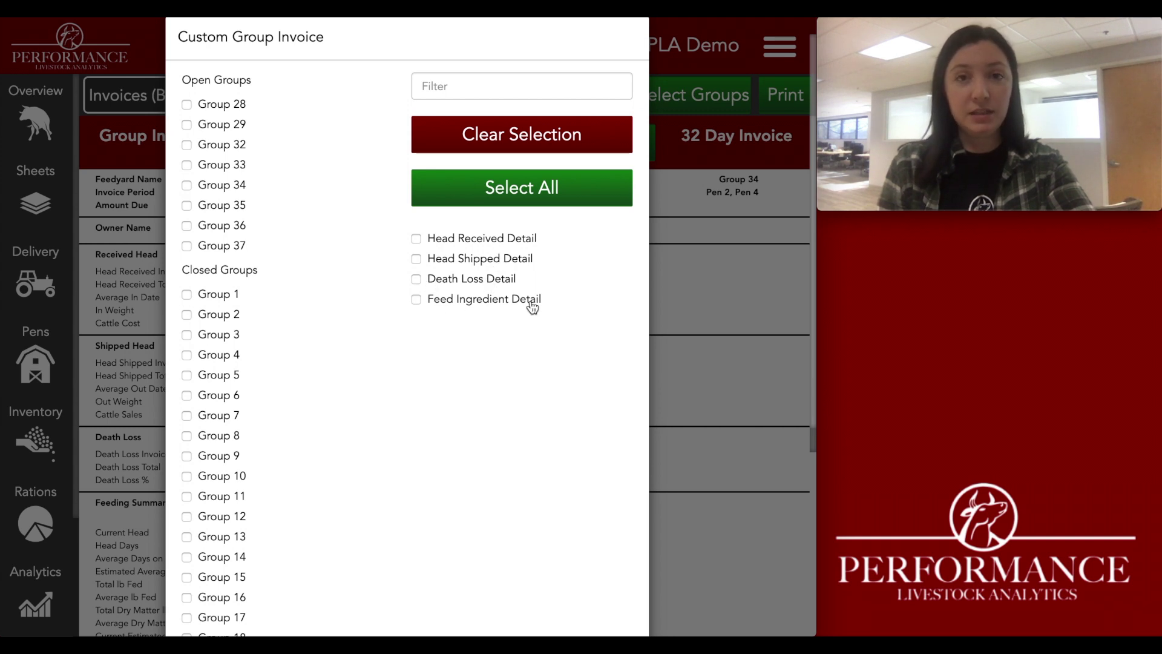
left_click(417, 238)
left_click(418, 258)
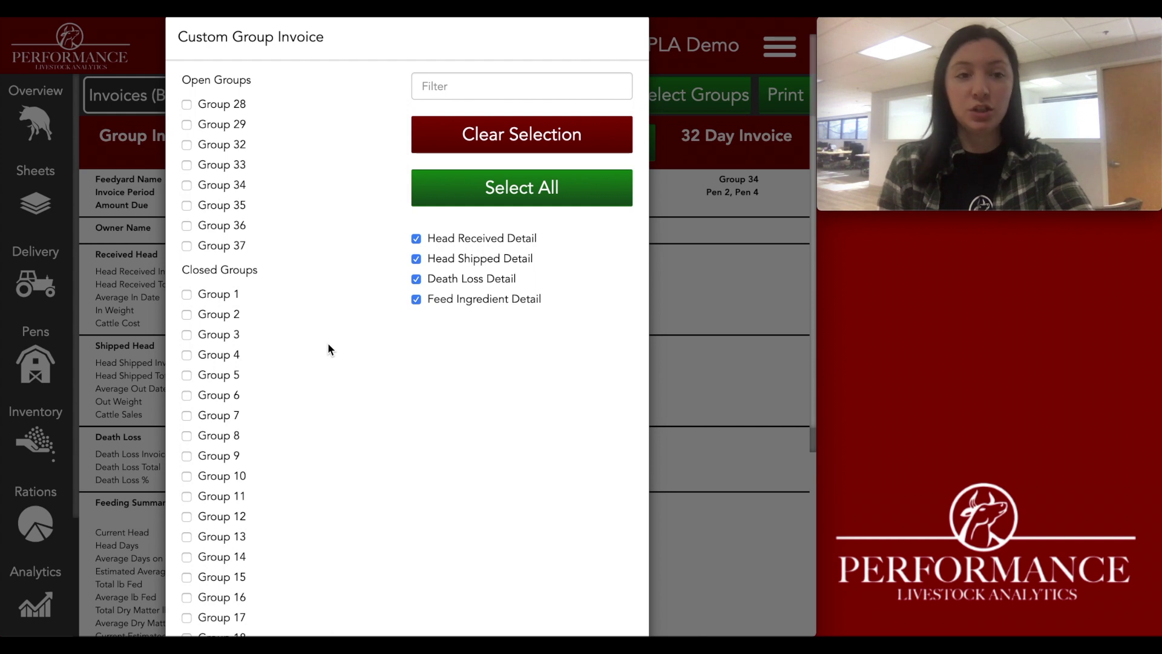
Add Group 34 and Group 28 to the custom group invoice and run it
left_click(187, 186)
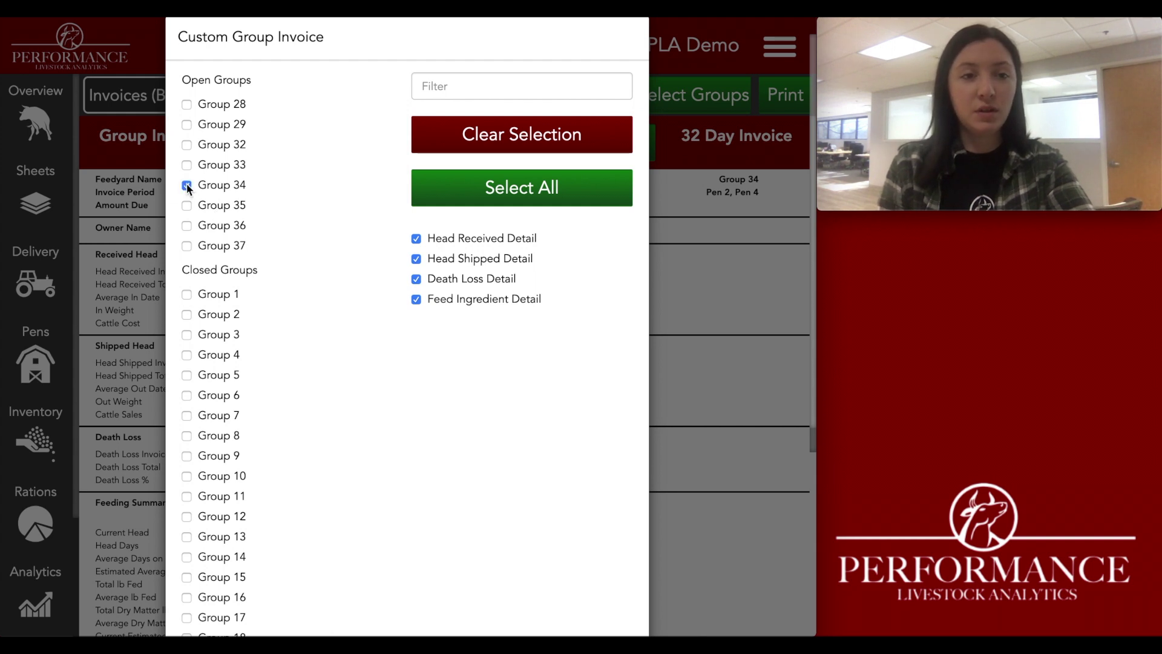
left_click(187, 106)
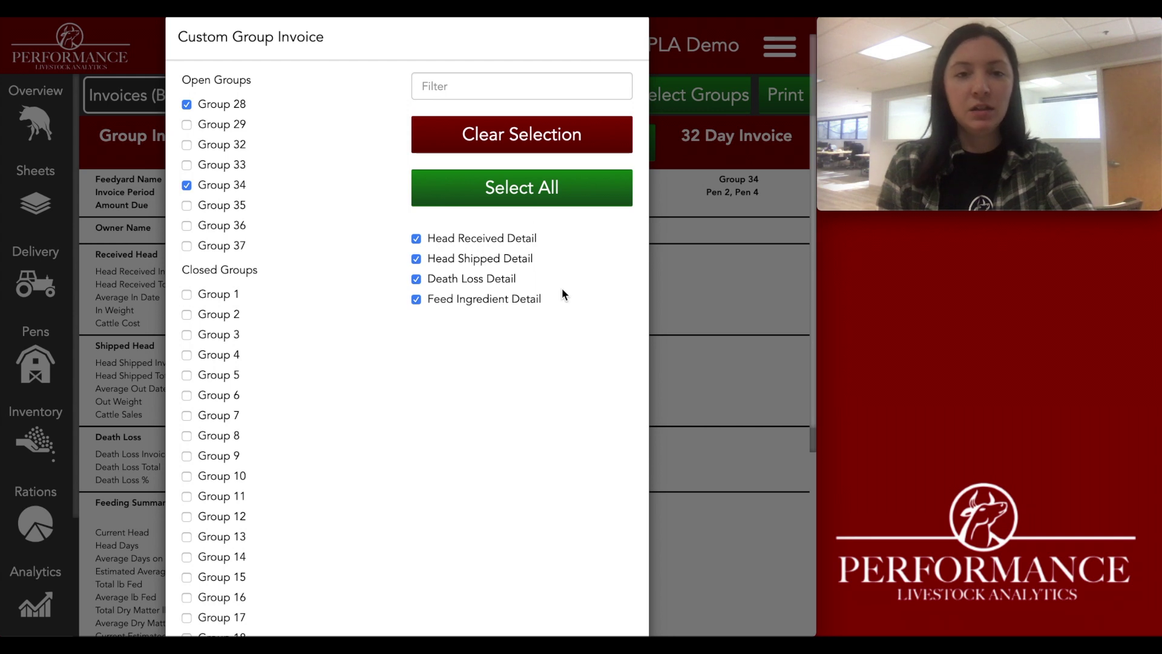
scroll(548, 426, "down", 4)
scroll(549, 426, "up", 4)
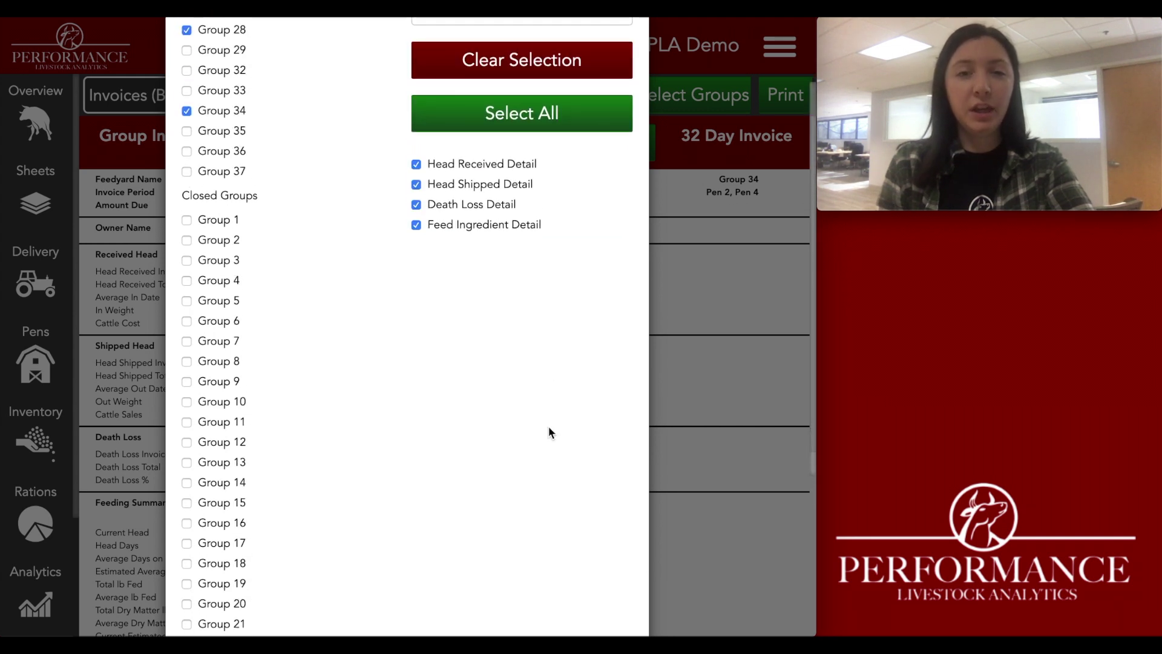
scroll(549, 430, "up", 1)
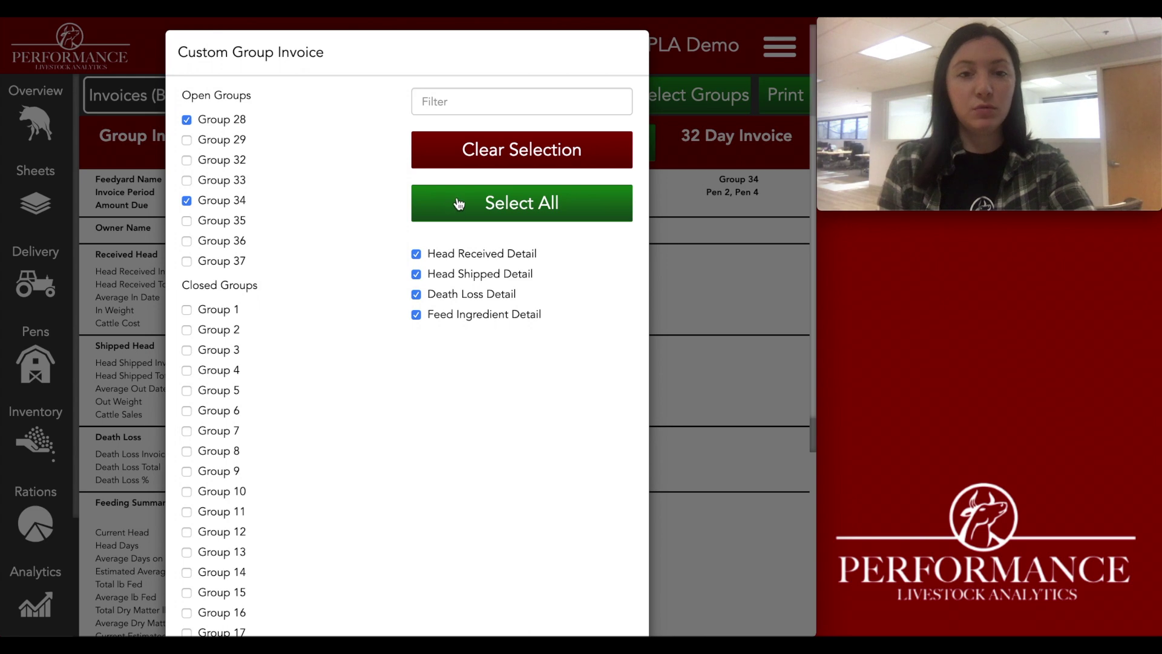
scroll(527, 387, "down", 10)
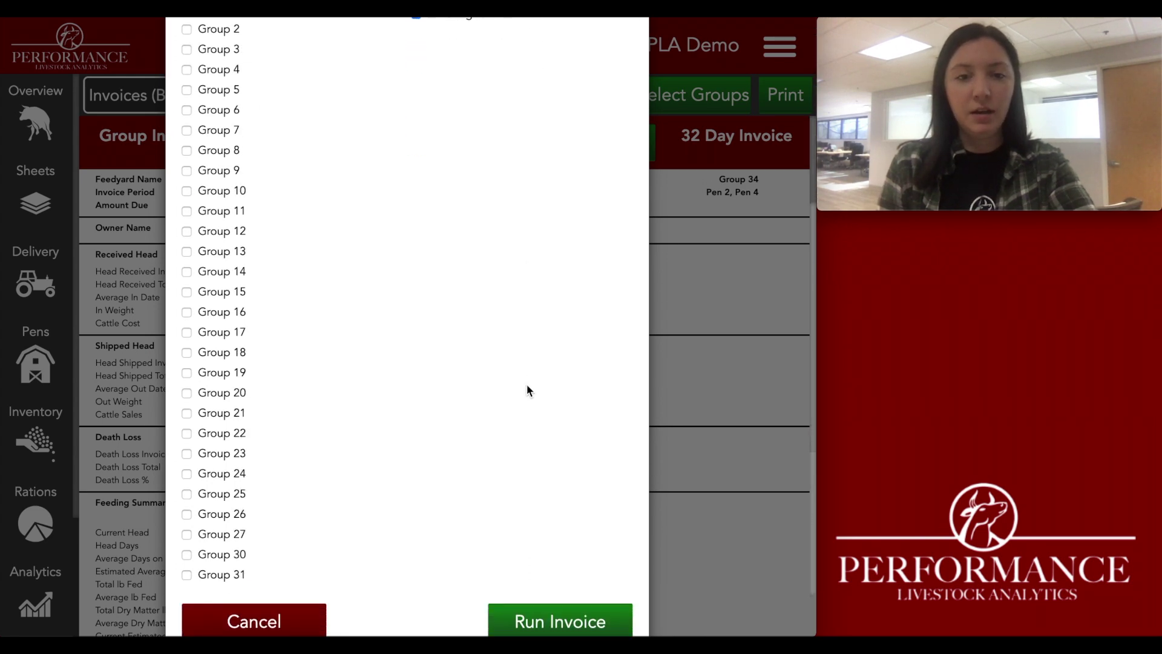
left_click(557, 584)
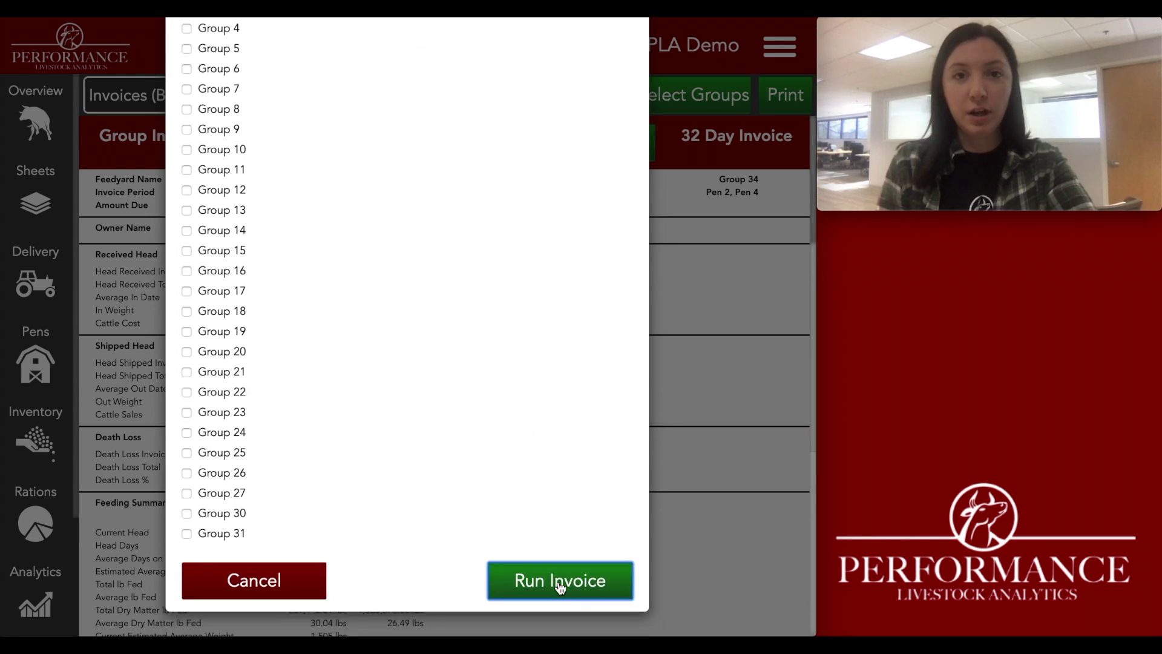
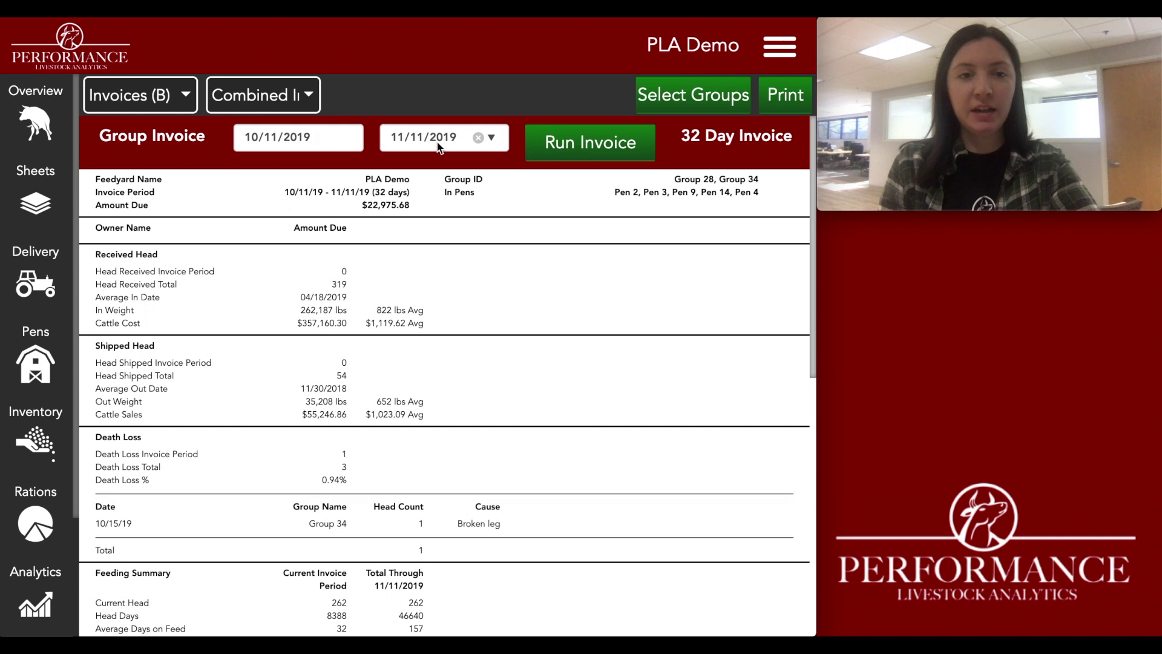
Set the invoice start date to 09/01/2019 and rerun the combined invoice
left_click(346, 138)
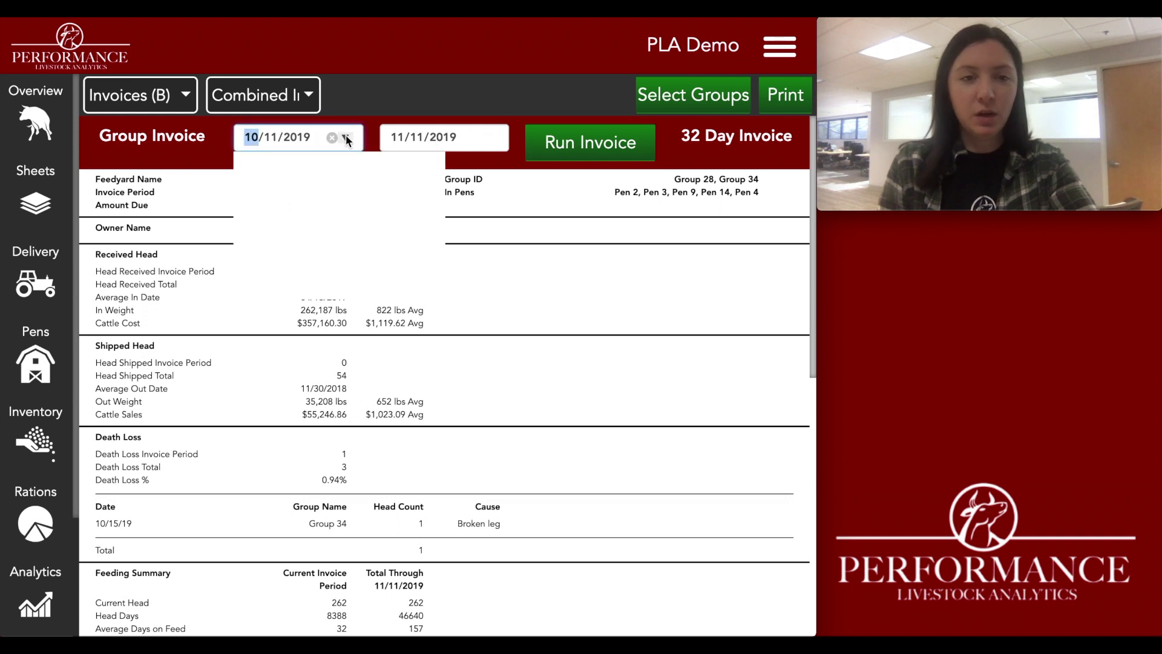
left_click(374, 170)
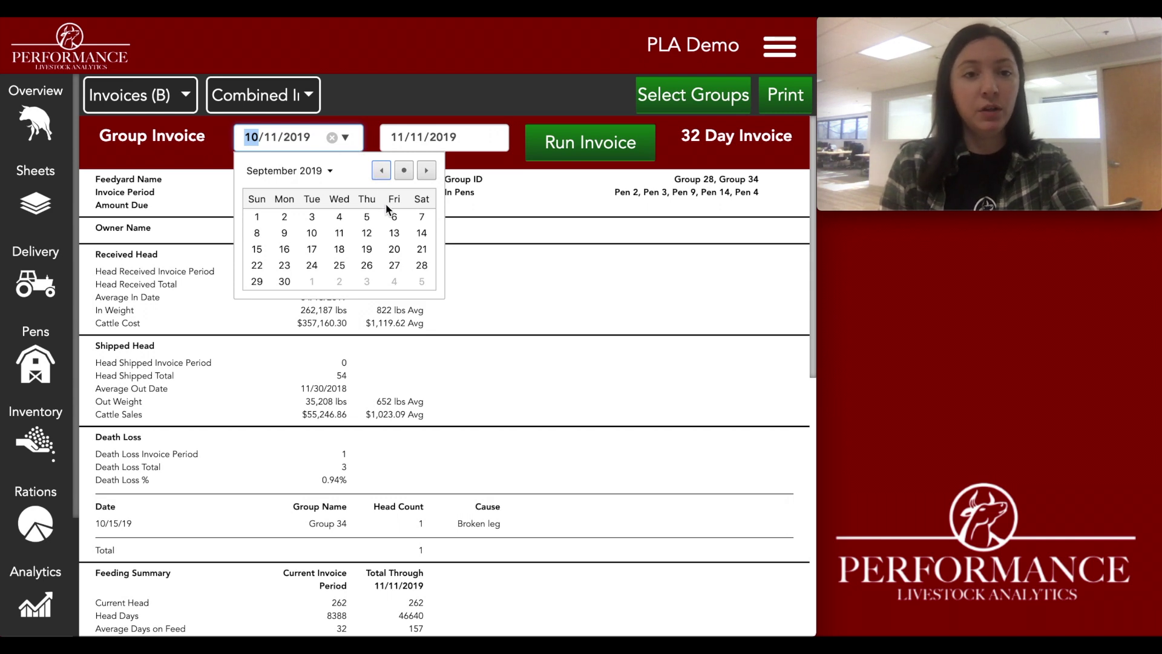
left_click(258, 217)
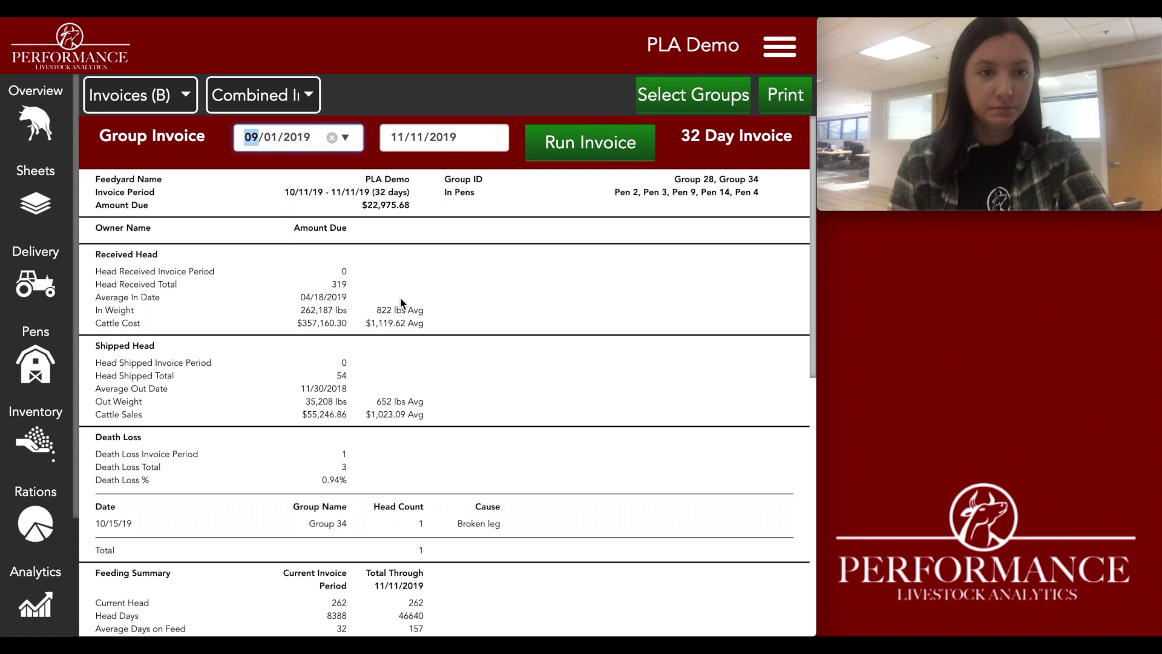
scroll(401, 303, "down", 1)
scroll(401, 303, "up", 1)
left_click(600, 149)
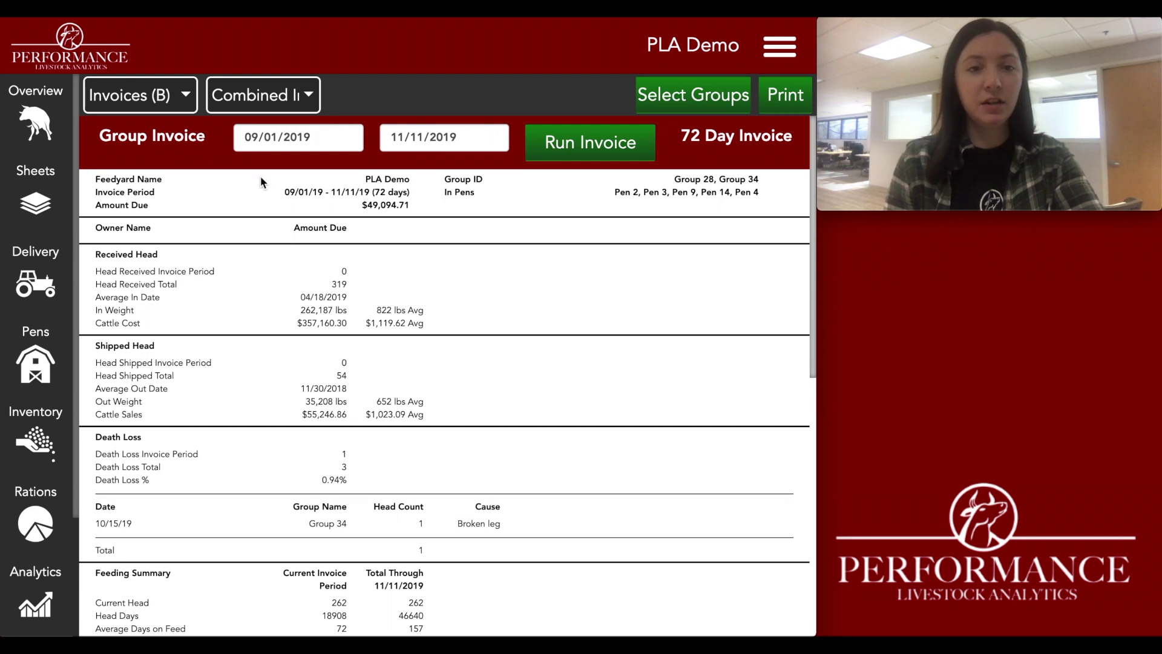
Examine the invoice header for the invoice period, amount due, included groups and their pens
left_click_drag(286, 189, 421, 209)
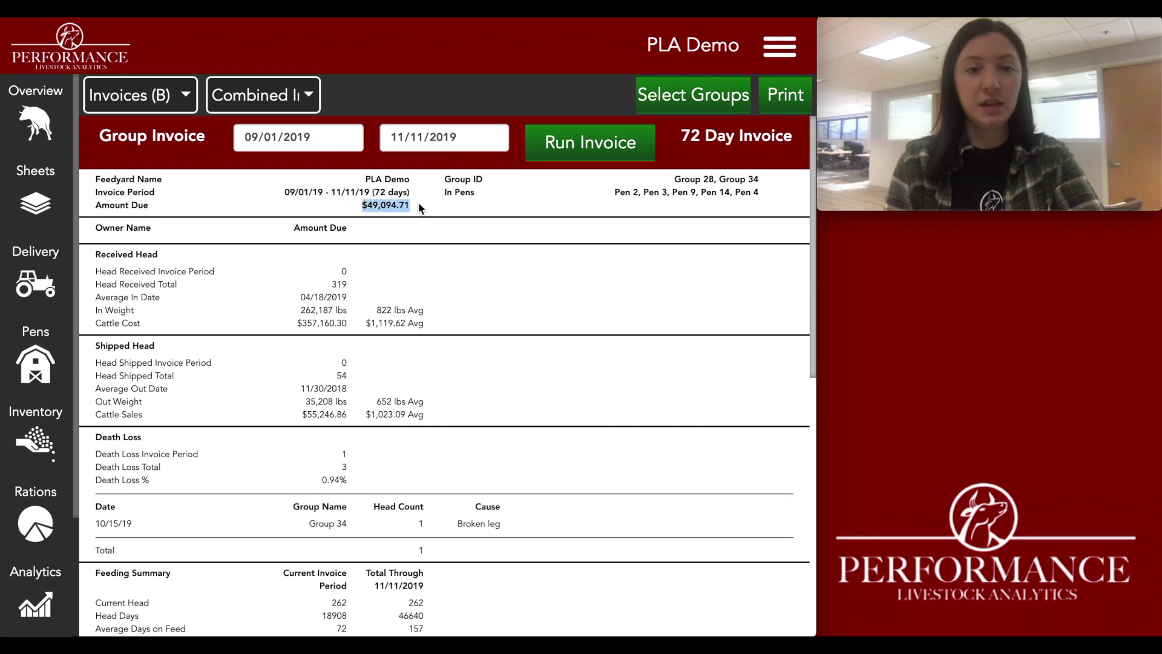
left_click_drag(445, 180, 518, 182)
left_click_drag(675, 179, 771, 180)
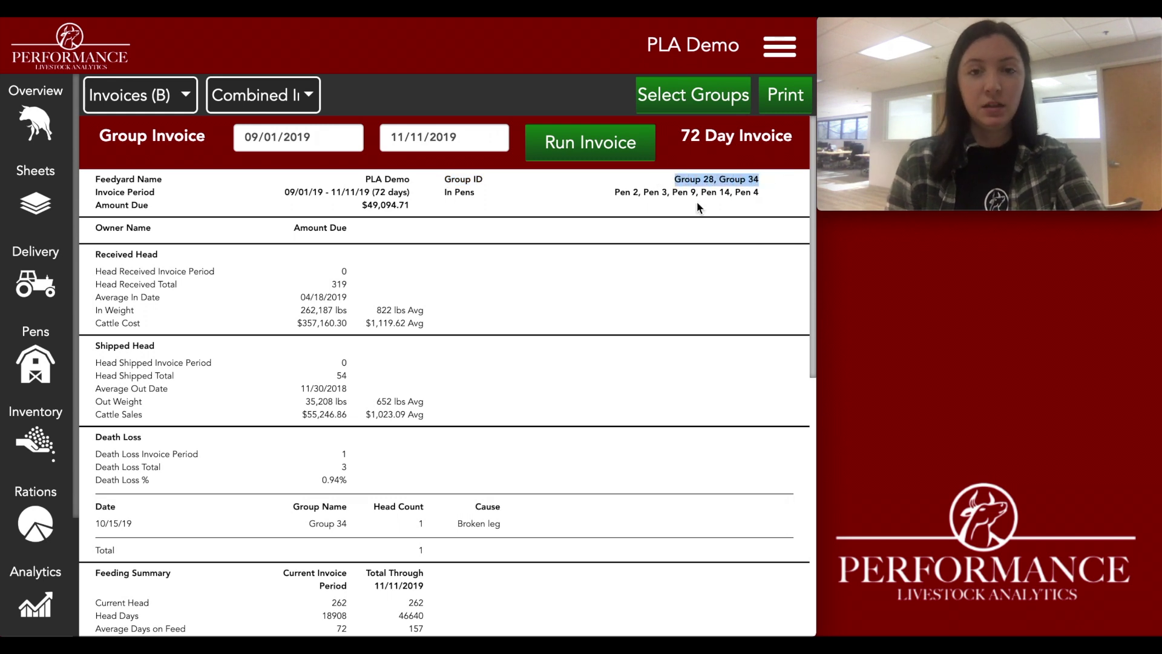
left_click_drag(614, 193, 761, 199)
left_click(759, 191)
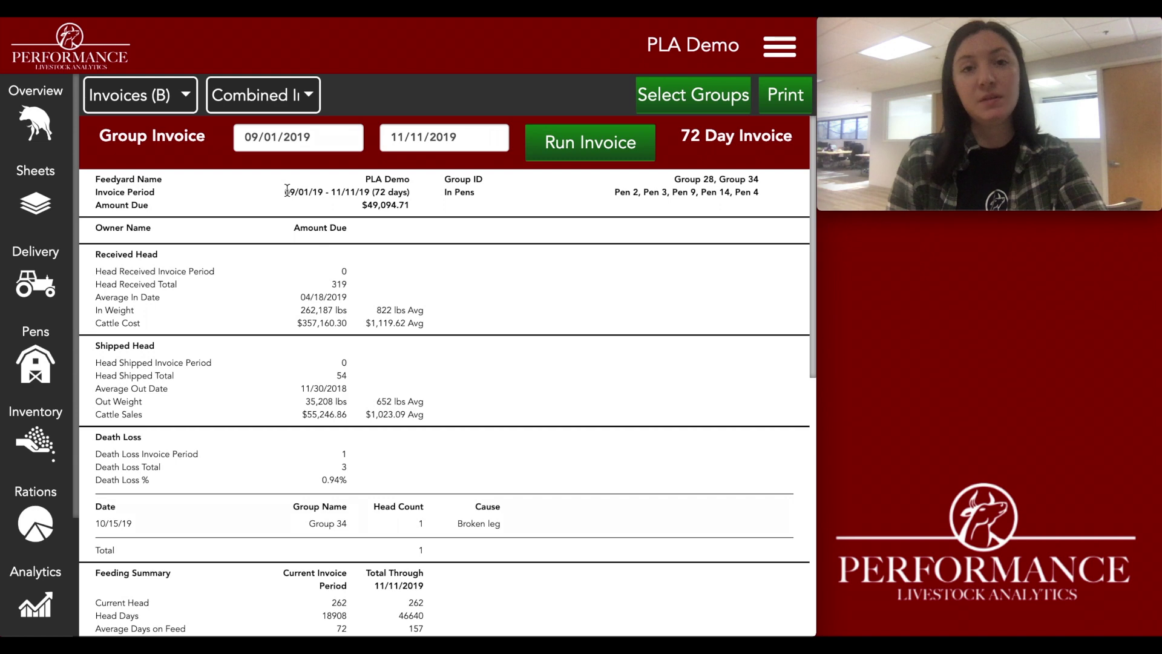
Examine the Received Head section of the invoice, including the average in weight and cattle cost
scroll(216, 405, "down", 1)
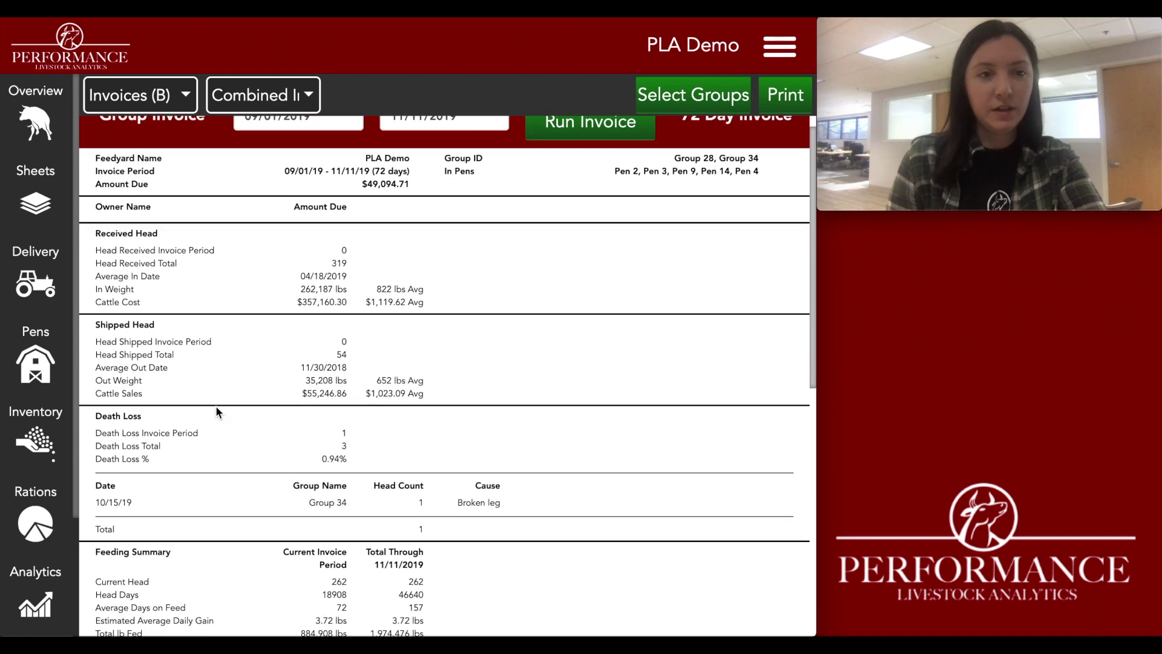
scroll(215, 405, "down", 4)
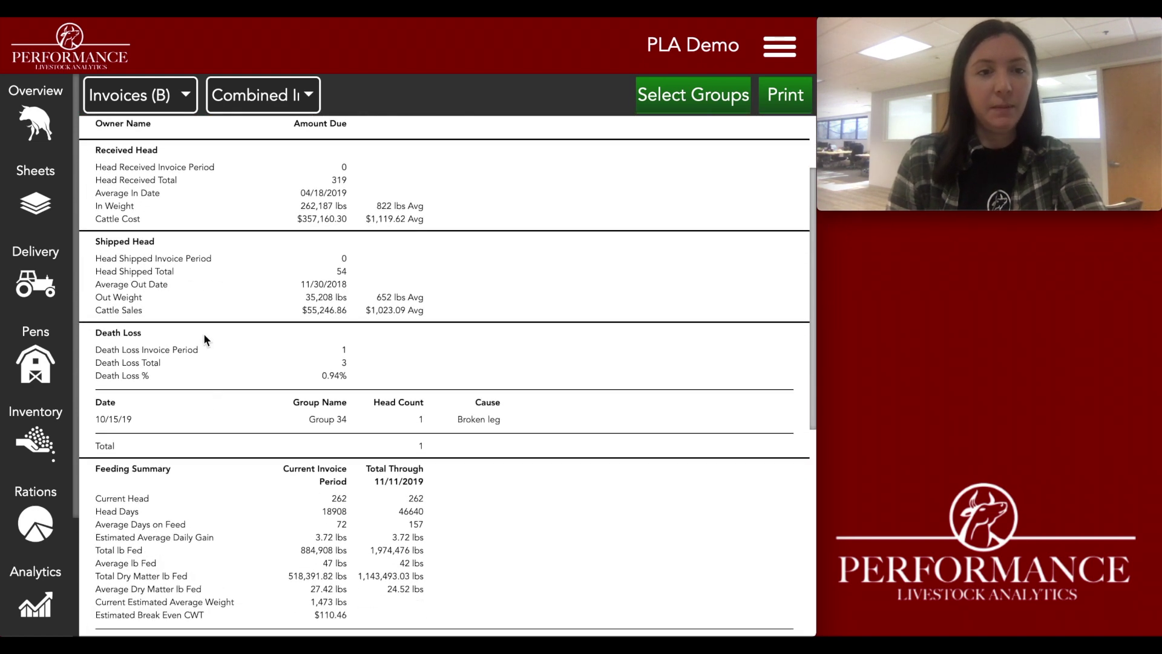
left_click_drag(95, 149, 178, 153)
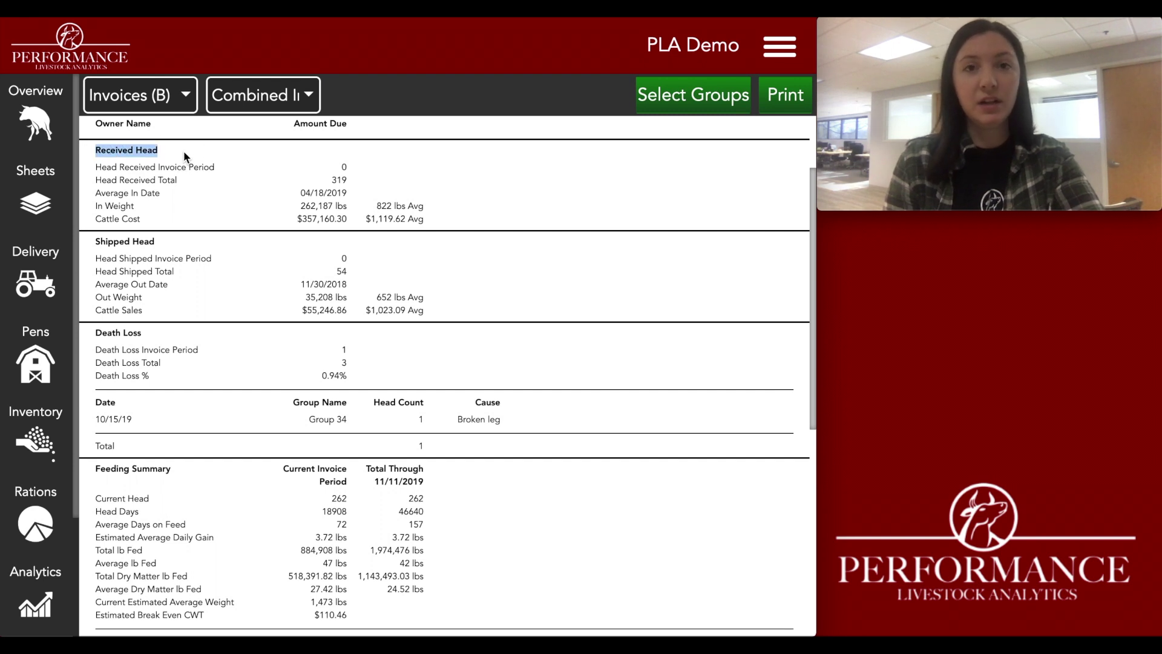
left_click(190, 187)
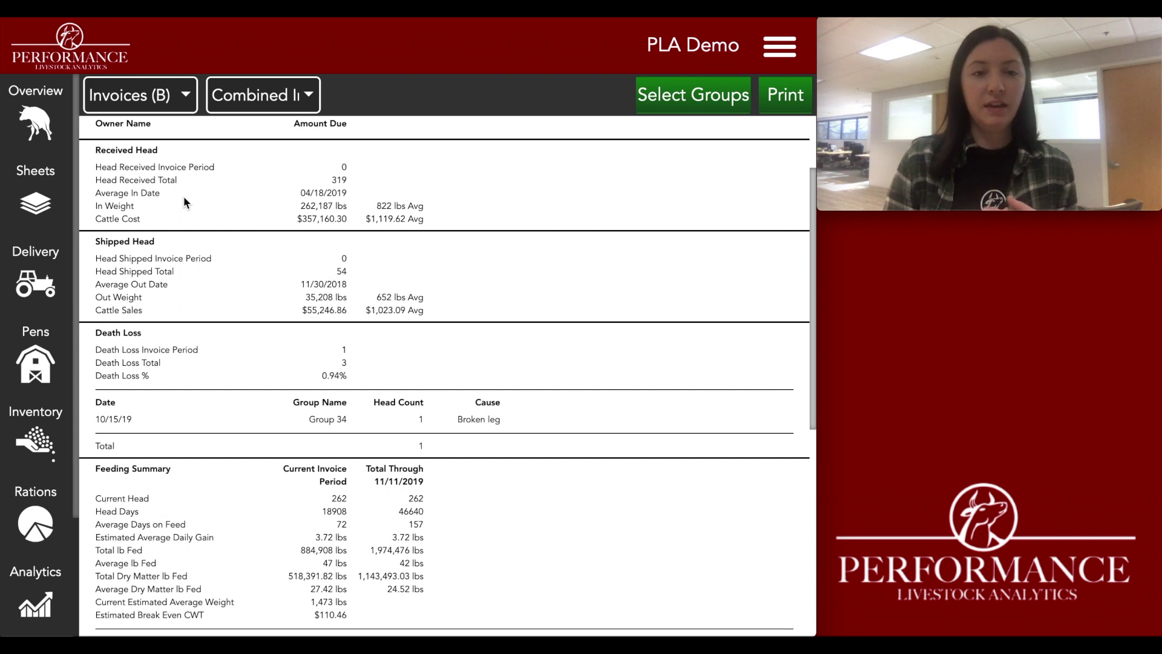
left_click_drag(376, 209, 431, 224)
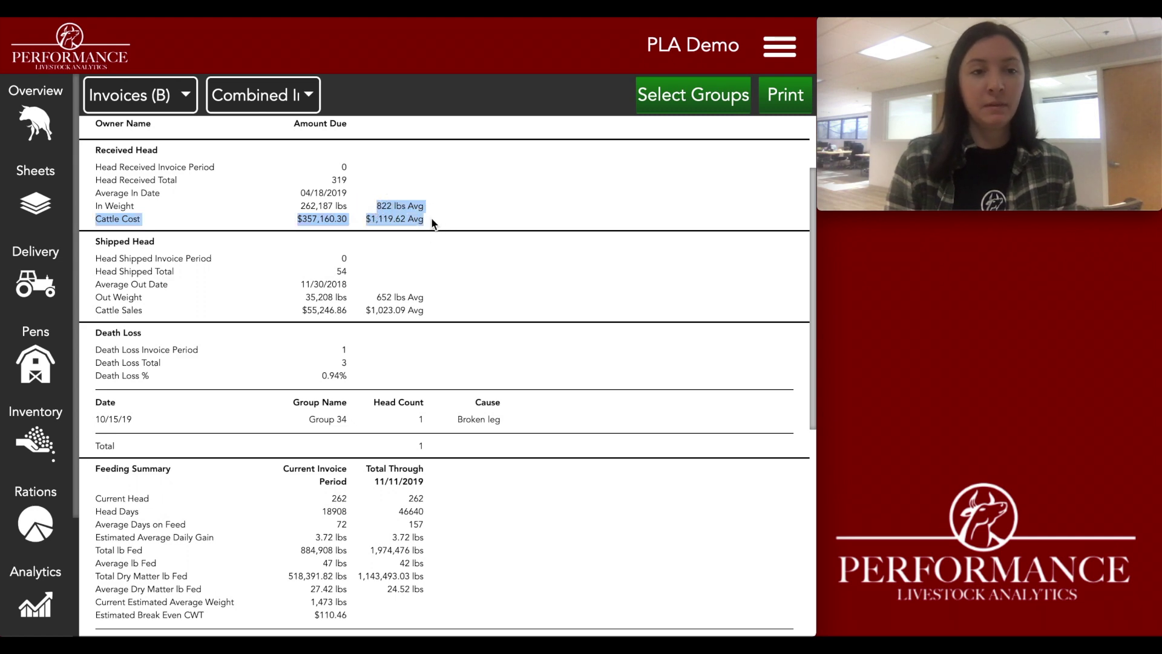
left_click(441, 224)
scroll(363, 307, "down", 3)
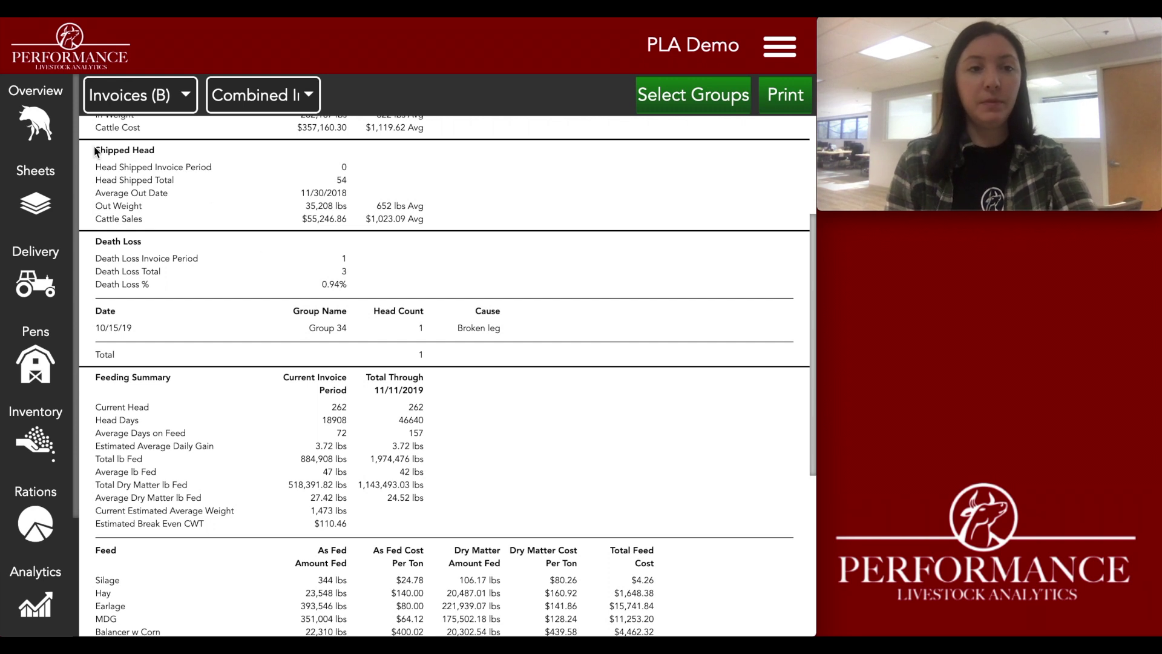
Examine the Shipped Head section of the combined invoice, including the average out weight and cattle sales
left_click_drag(94, 147, 163, 153)
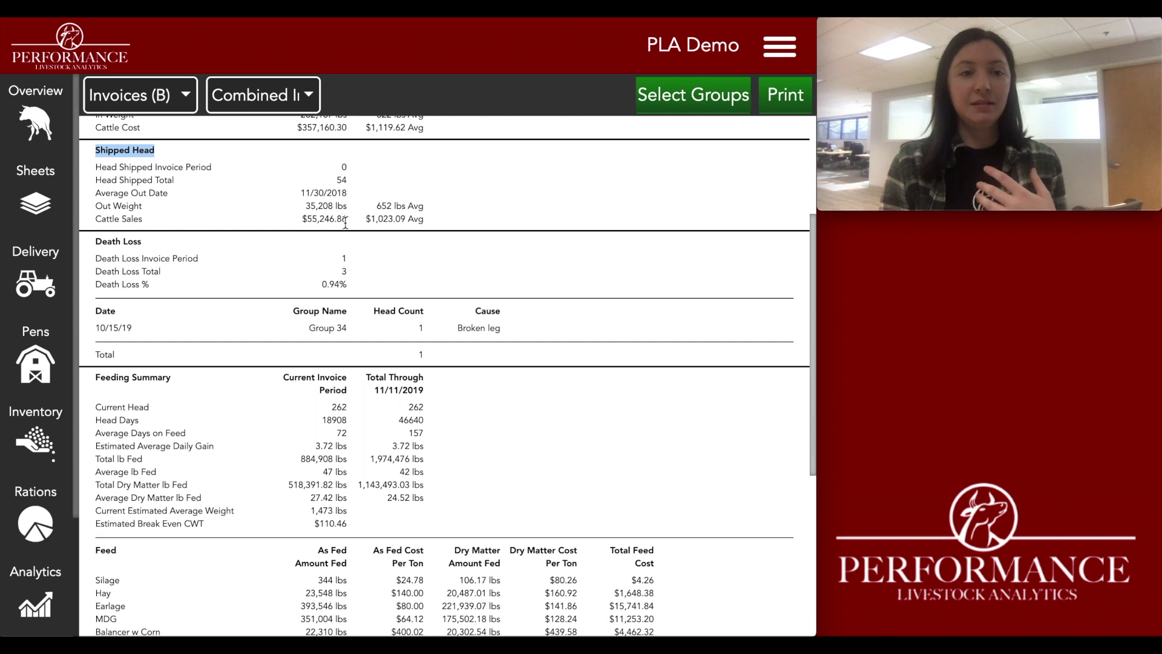
left_click_drag(372, 206, 426, 229)
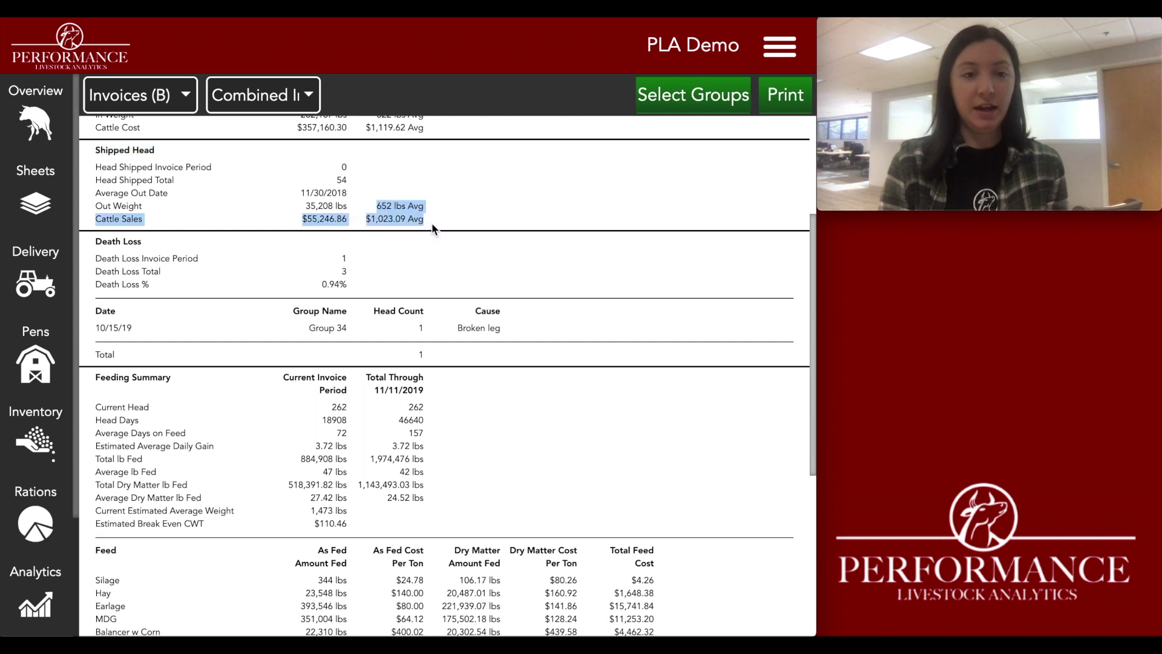
left_click(365, 249)
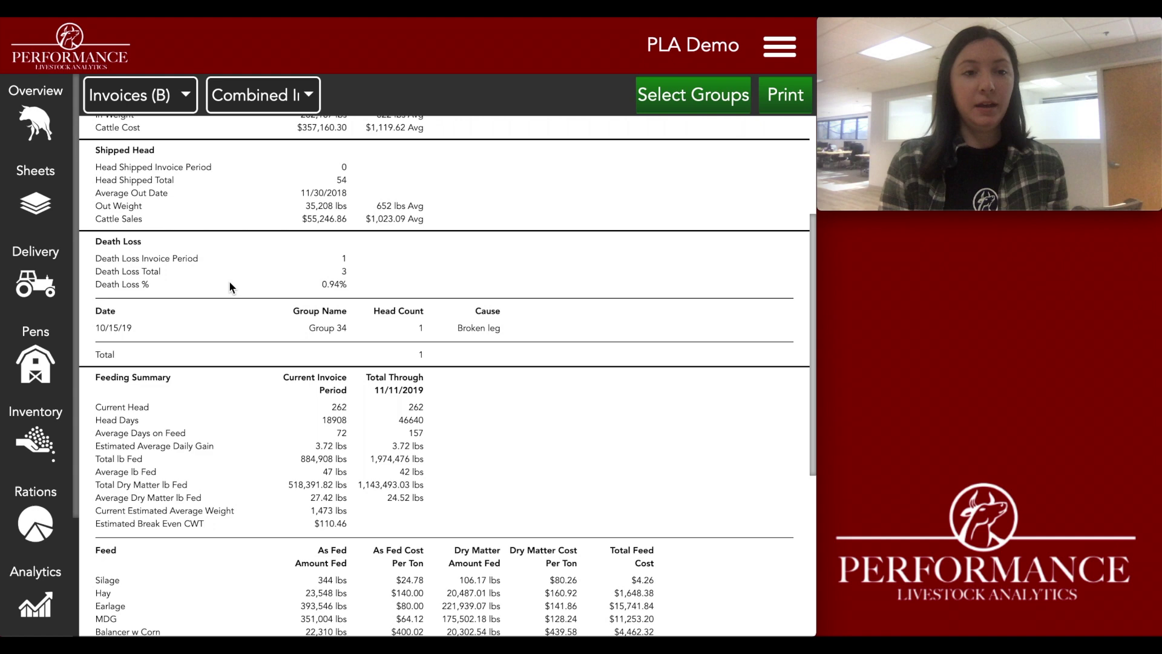
Examine the Death Loss section, comparing the invoice-period losses with the total losses
scroll(229, 280, "down", 2)
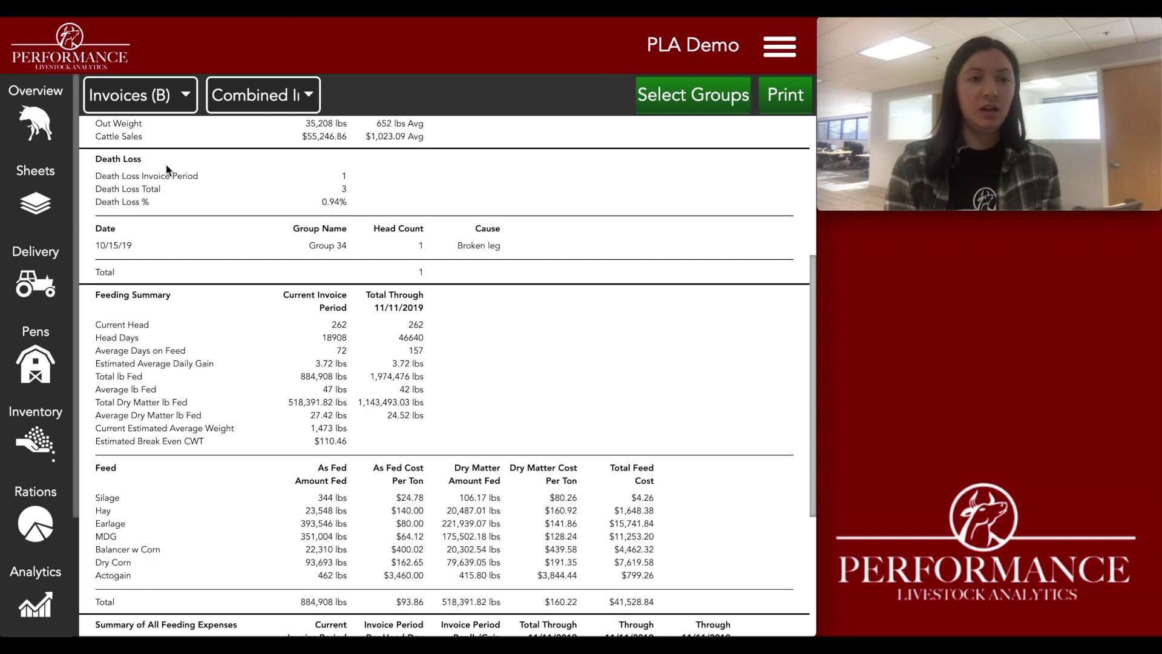
left_click_drag(94, 186, 183, 191)
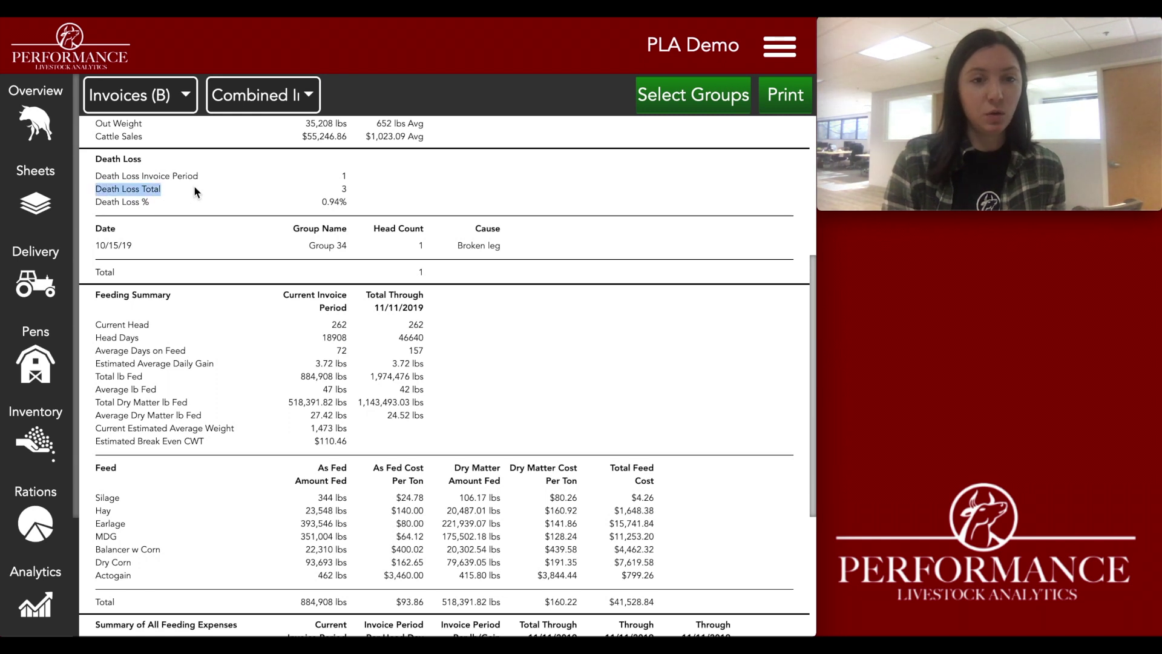
double_click(353, 189)
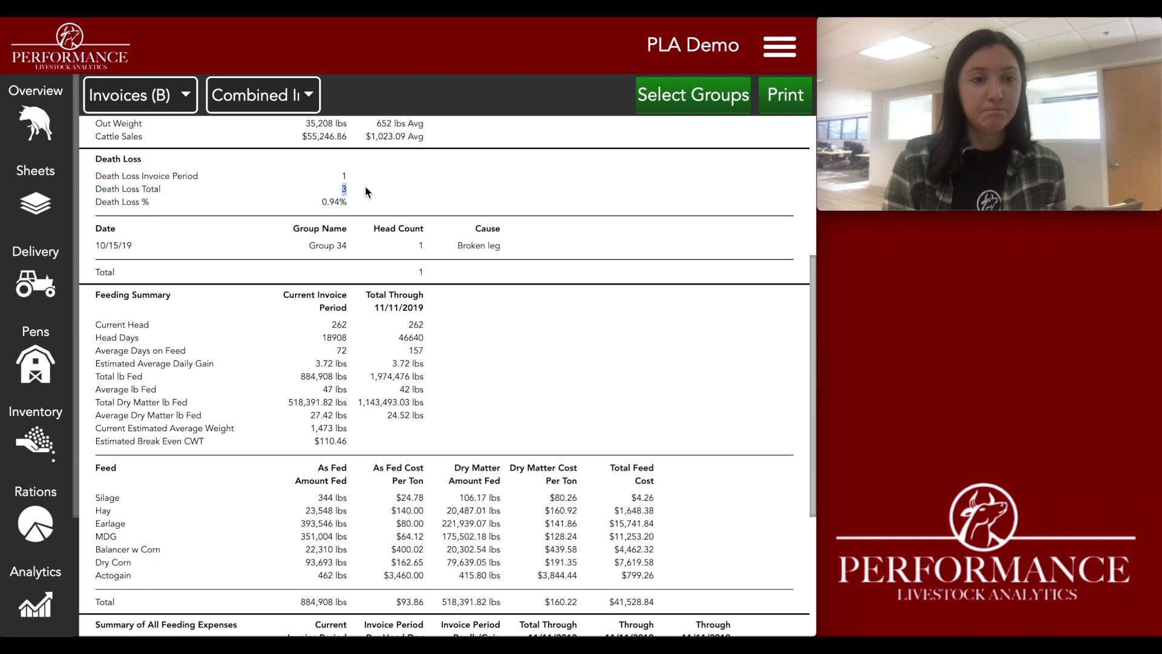
left_click_drag(159, 174, 212, 171)
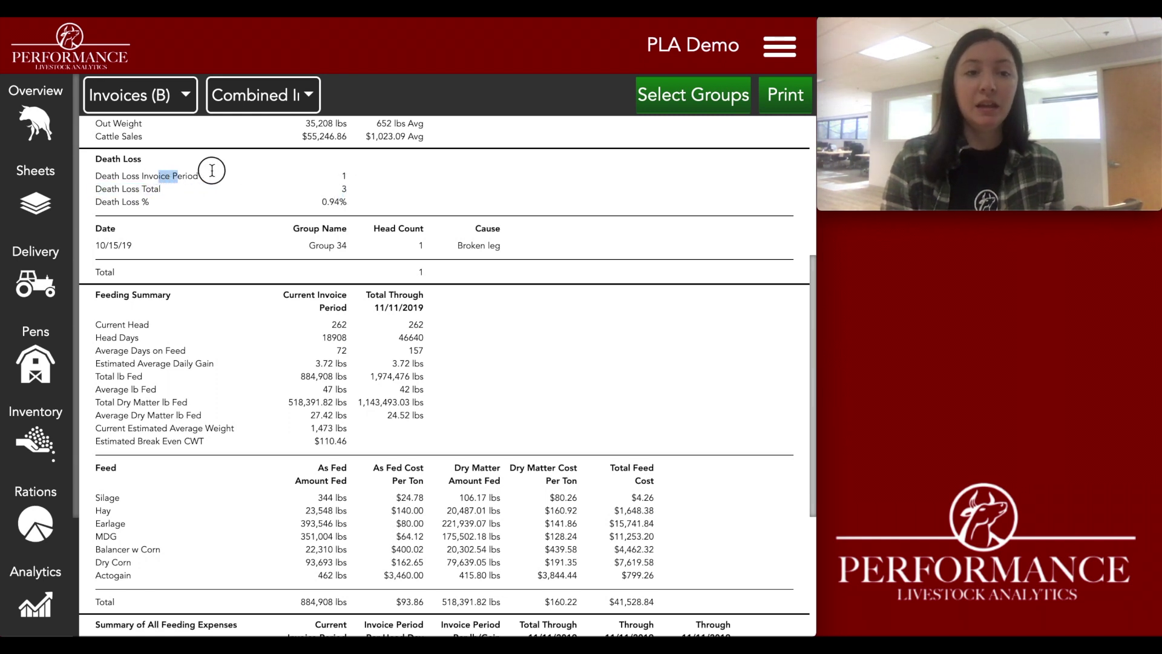
left_click(361, 179)
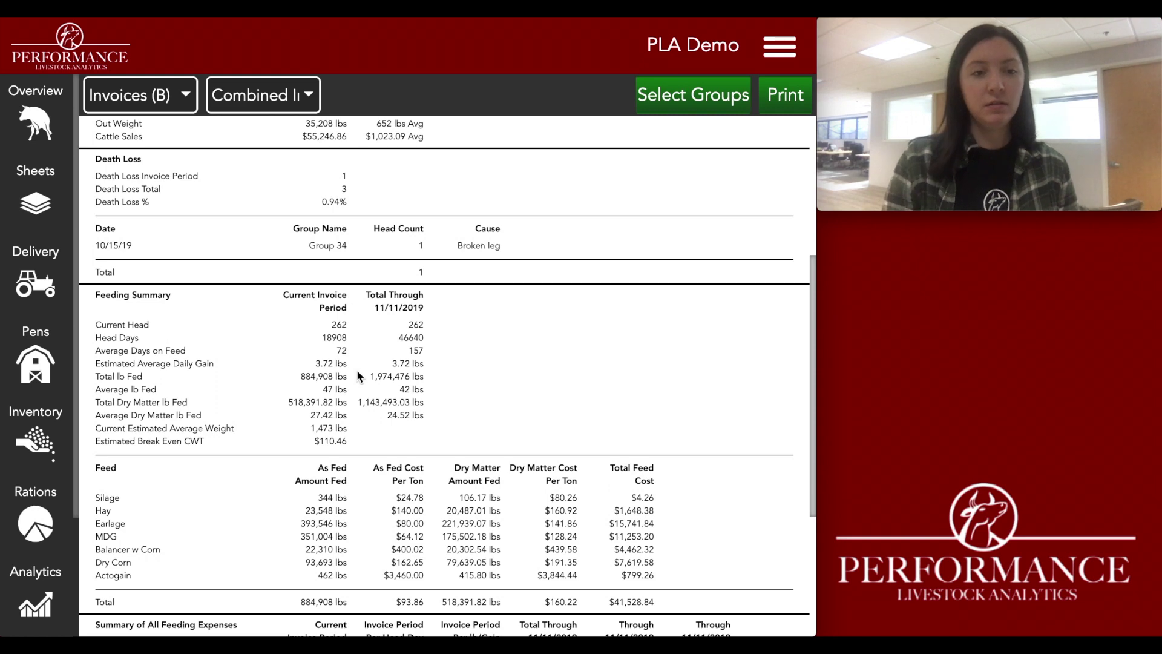
Examine the Feeding Summary, comparing the Current Invoice Period column with the Total Through 11/11/2019 column
scroll(176, 520, "down", 3)
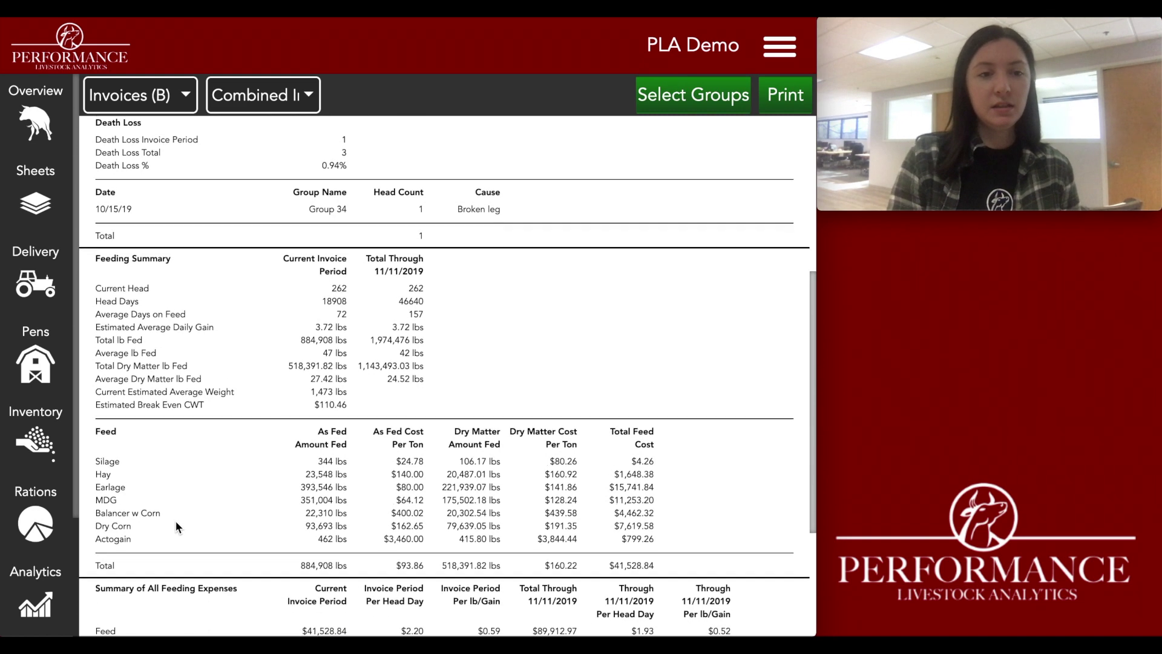
scroll(176, 520, "up", 1)
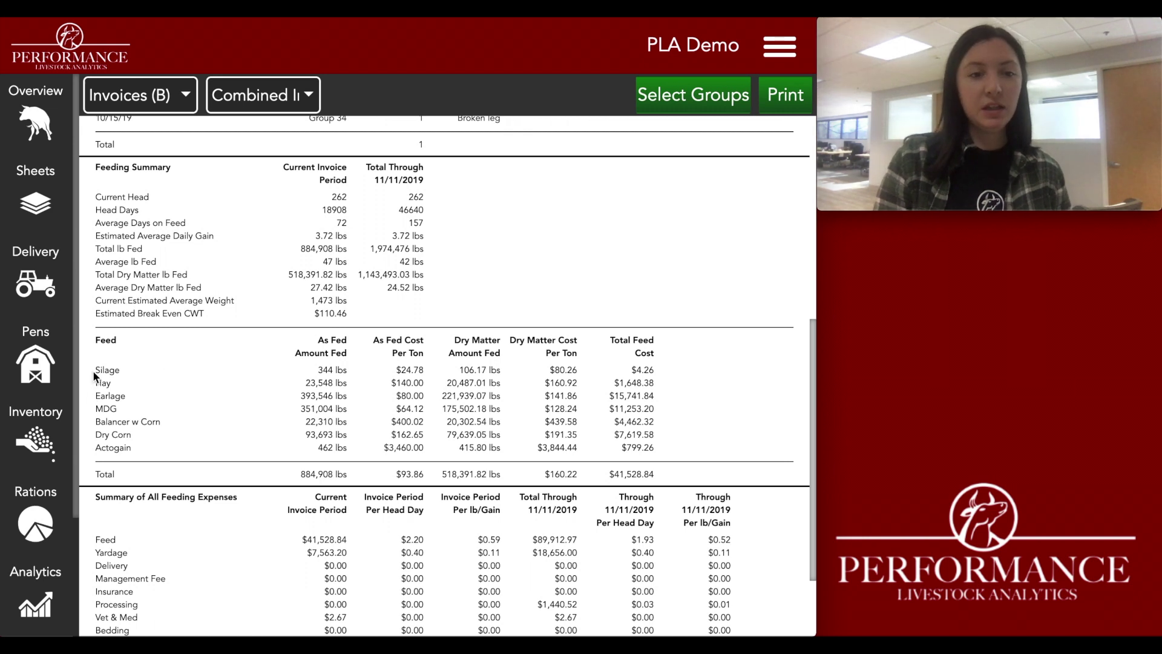
triple_click(97, 163)
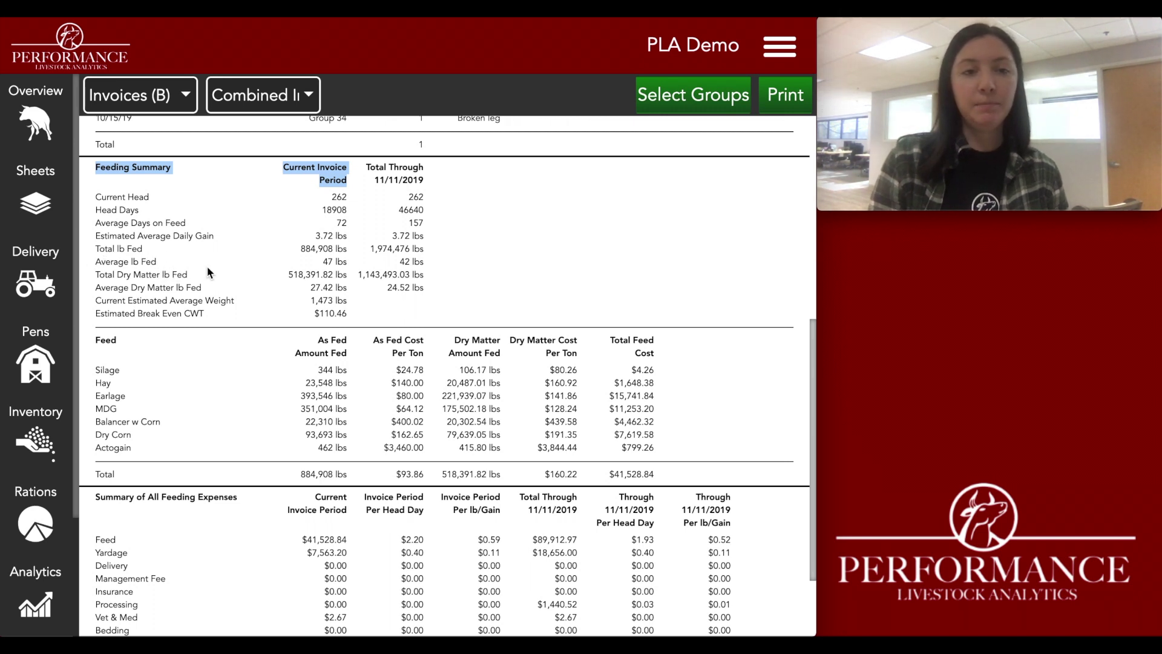
left_click(284, 167)
left_click_drag(284, 167, 431, 182)
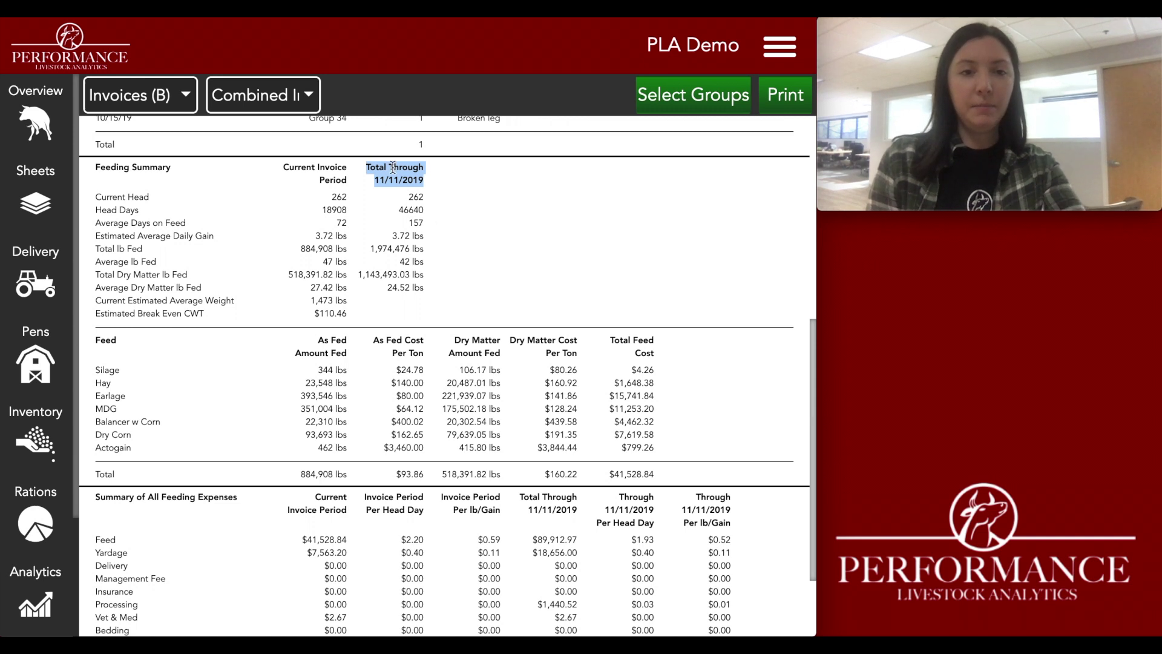
left_click_drag(285, 167, 348, 183)
left_click(339, 179)
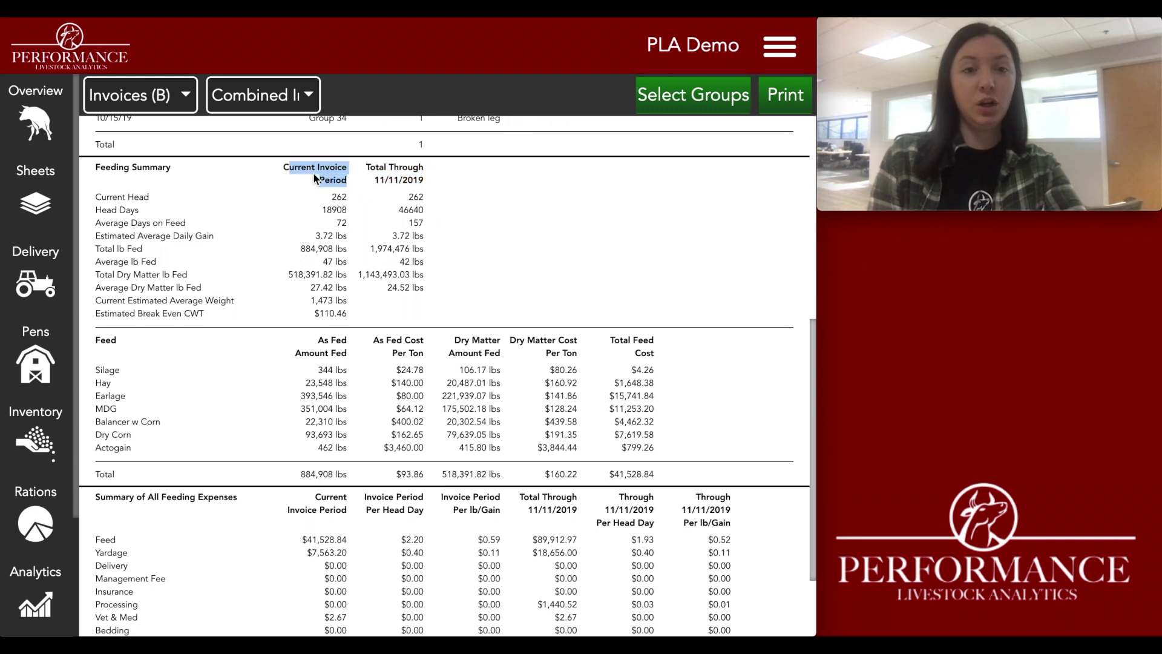
left_click_drag(365, 164, 427, 185)
left_click(242, 334)
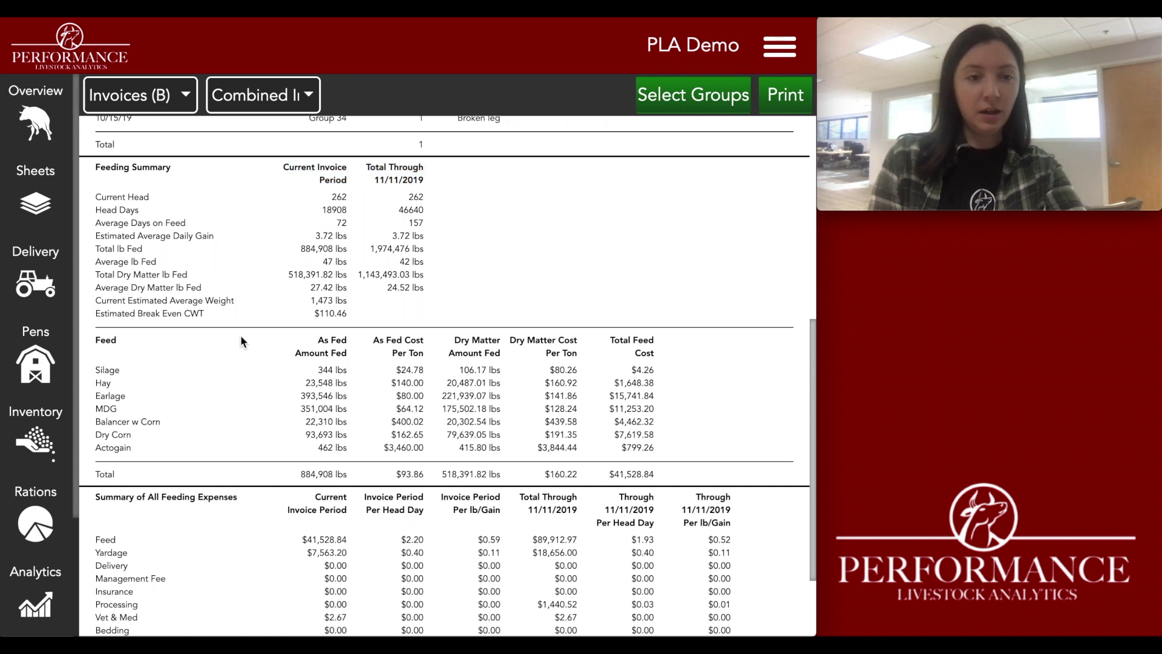
Examine the Feed table for each ingredient's as-fed and dry matter amounts, costs per ton and total feed cost
scroll(130, 407, "down", 2)
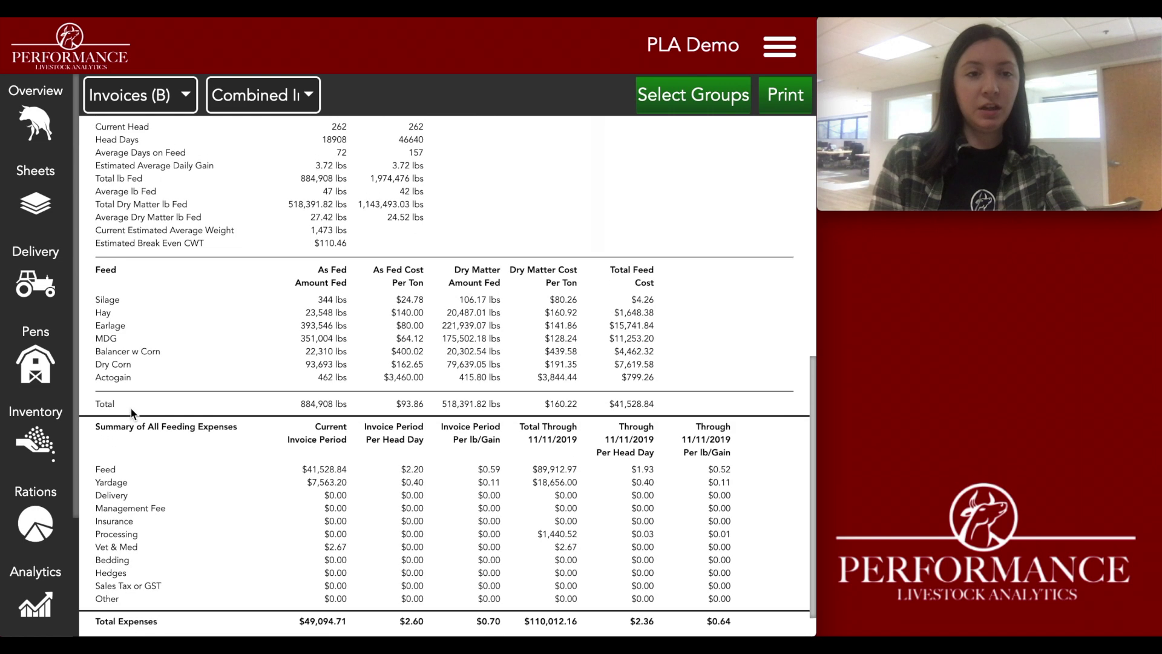
left_click_drag(97, 257, 124, 264)
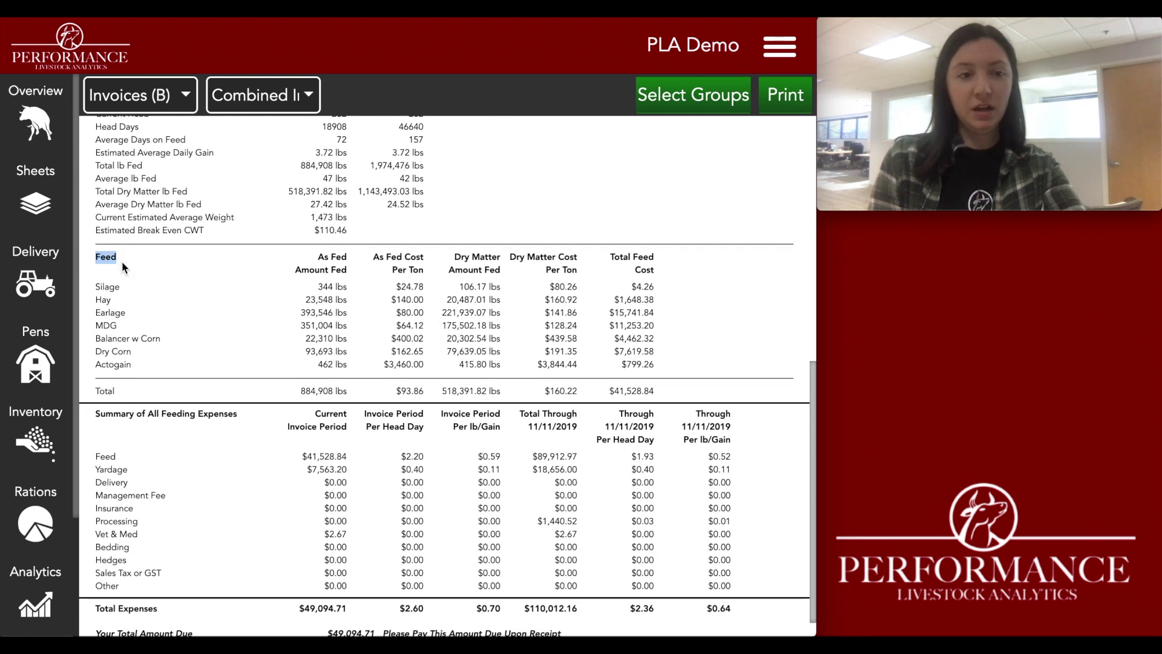
left_click(95, 287)
left_click_drag(96, 286, 133, 367)
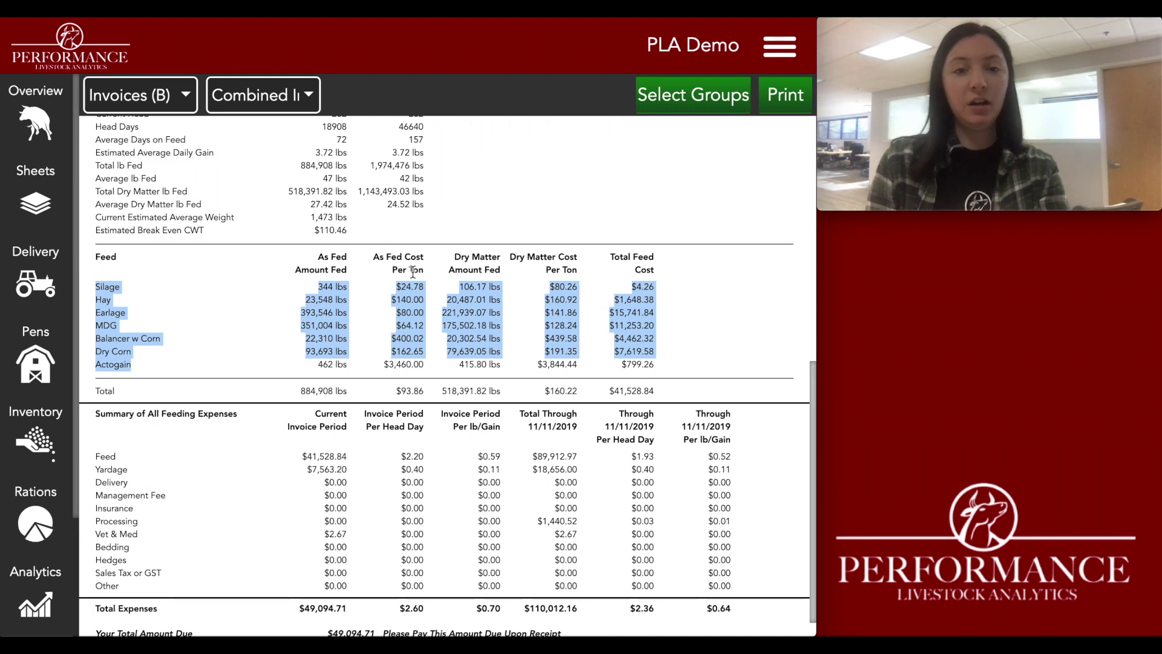
left_click(182, 429)
Examine the Summary of All Feeding Expenses, from the individual expense categories down to the Total Expenses row
scroll(183, 430, "down", 1)
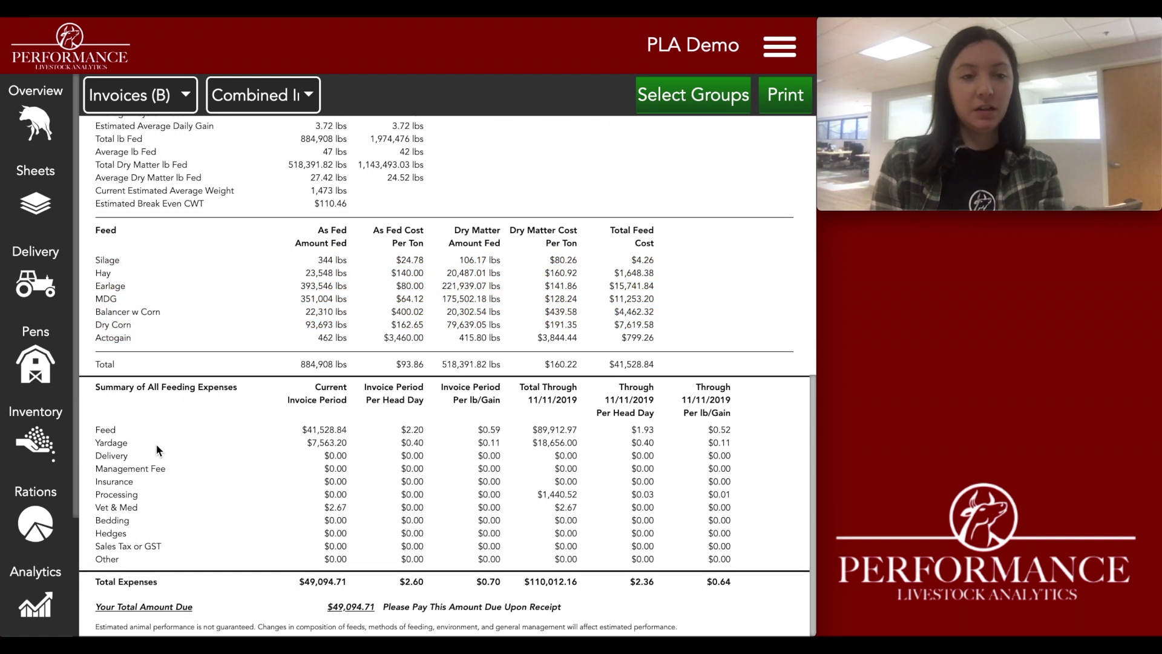
left_click_drag(95, 393, 121, 381)
left_click(92, 386)
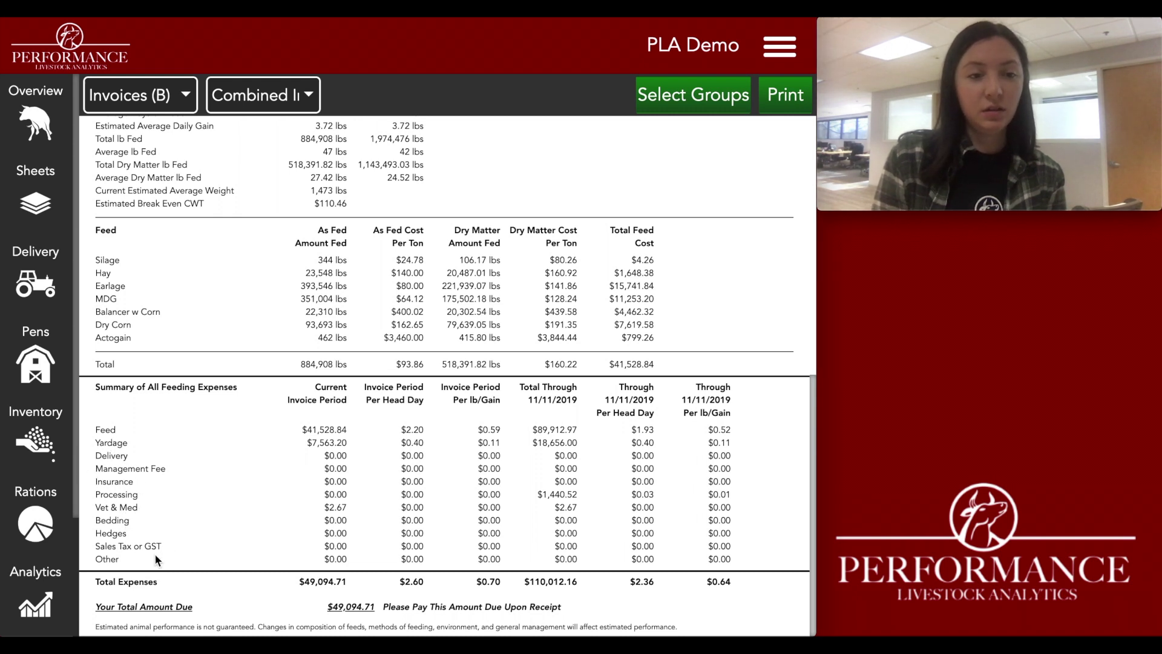
left_click_drag(145, 566, 93, 457)
left_click(95, 431)
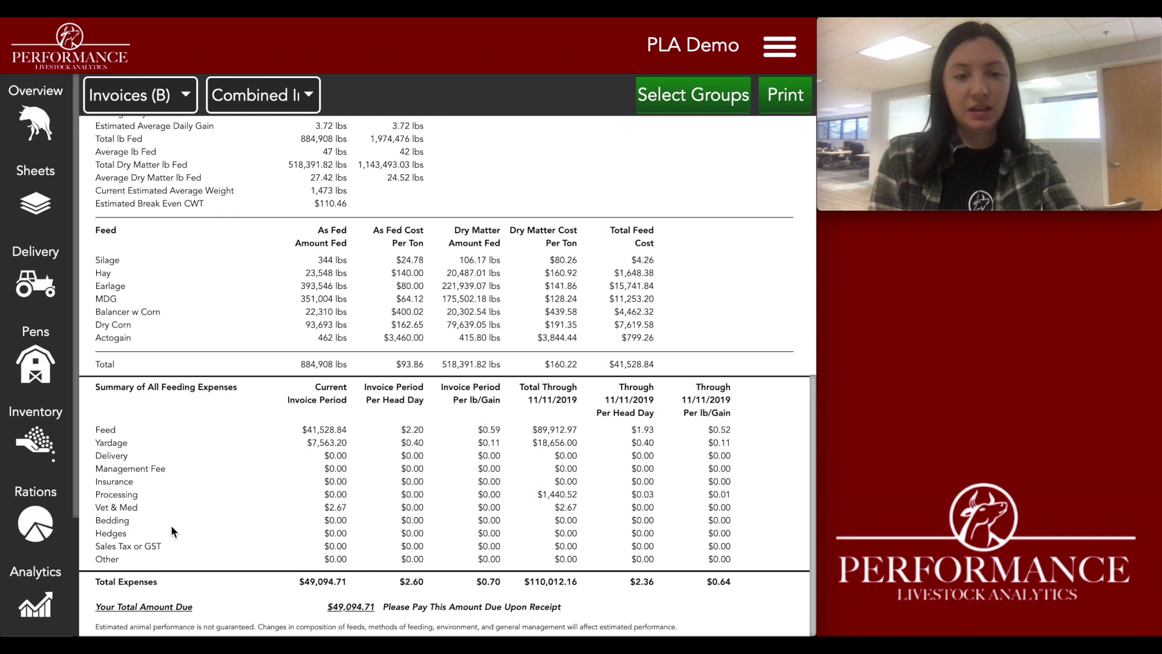
left_click(95, 583)
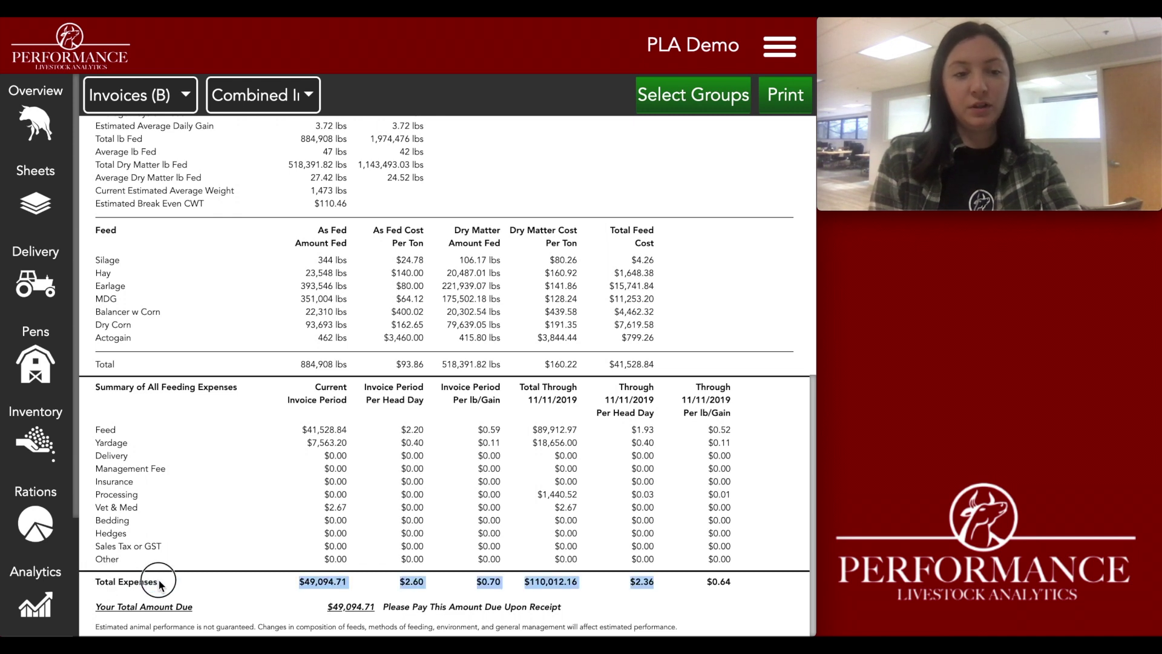
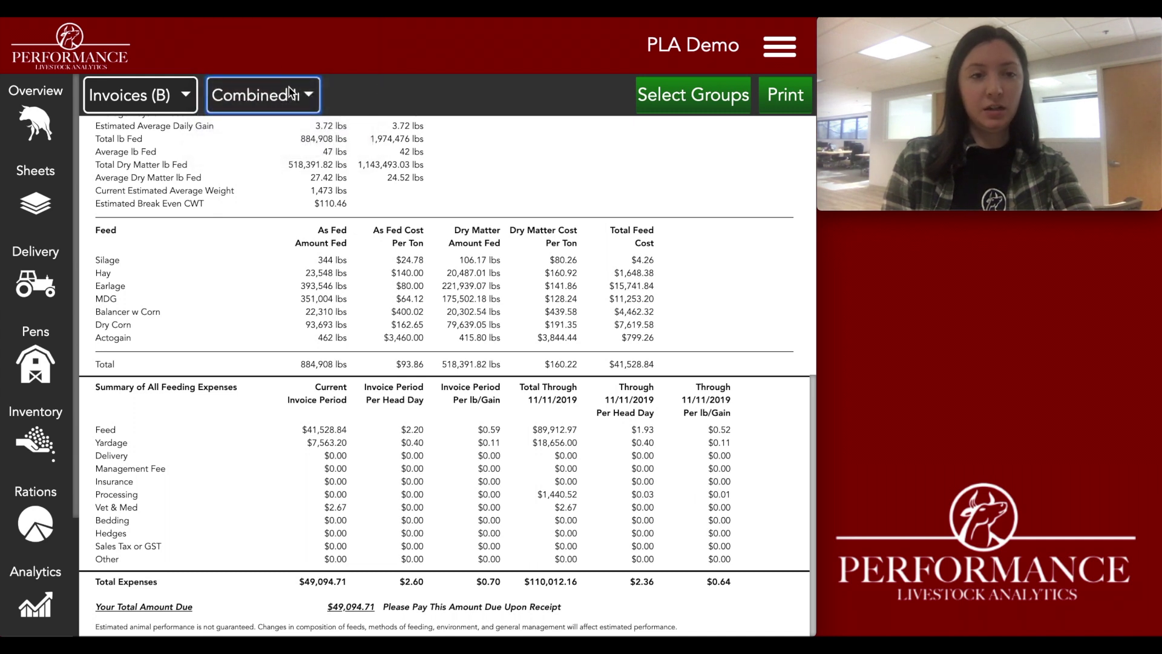
Switch the Invoices (B) report from Combined Invoice to Whole Farm and look through the invoices of all groups
left_click(280, 102)
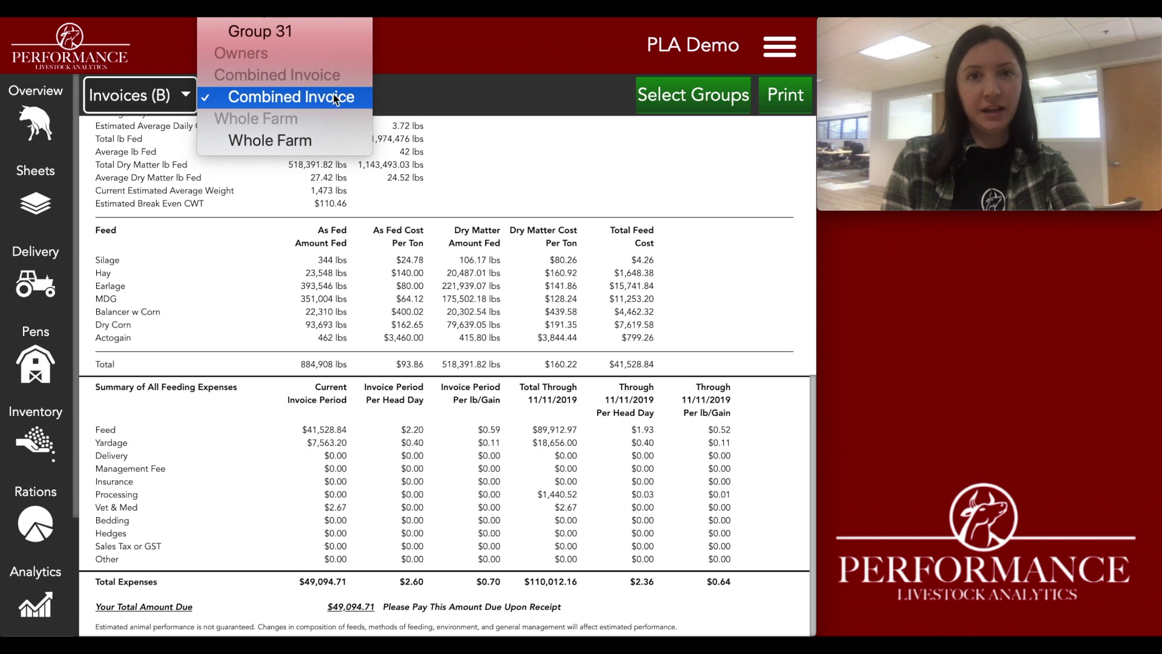
left_click(317, 141)
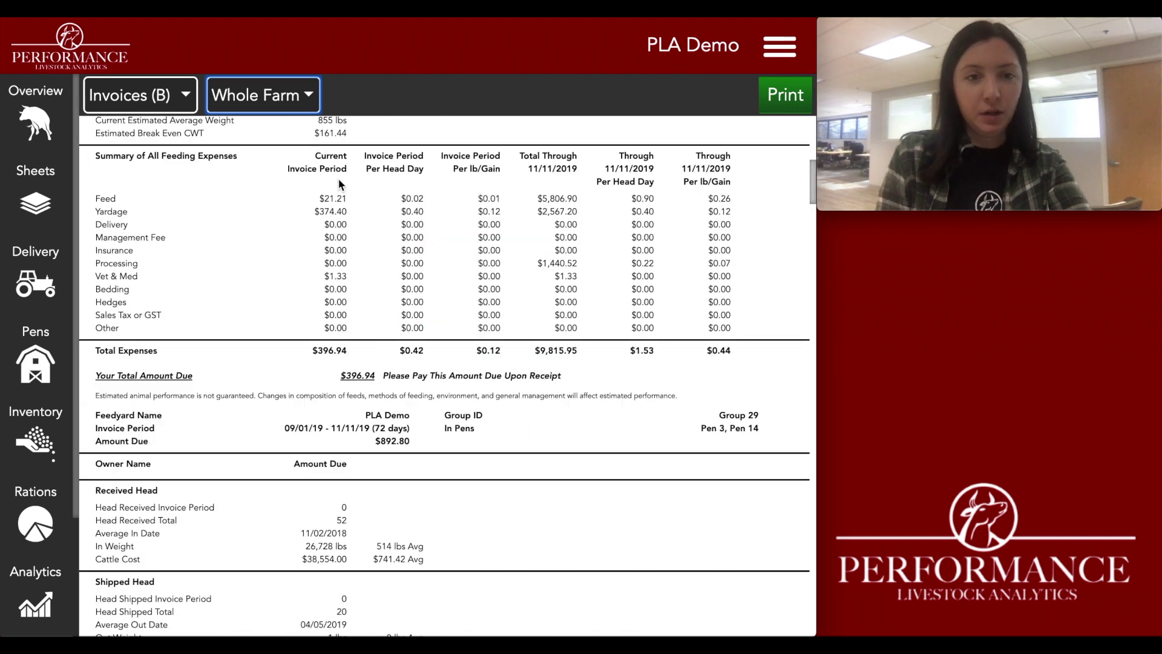
scroll(338, 178, "up", 6)
scroll(338, 179, "up", 3)
scroll(338, 178, "down", 15)
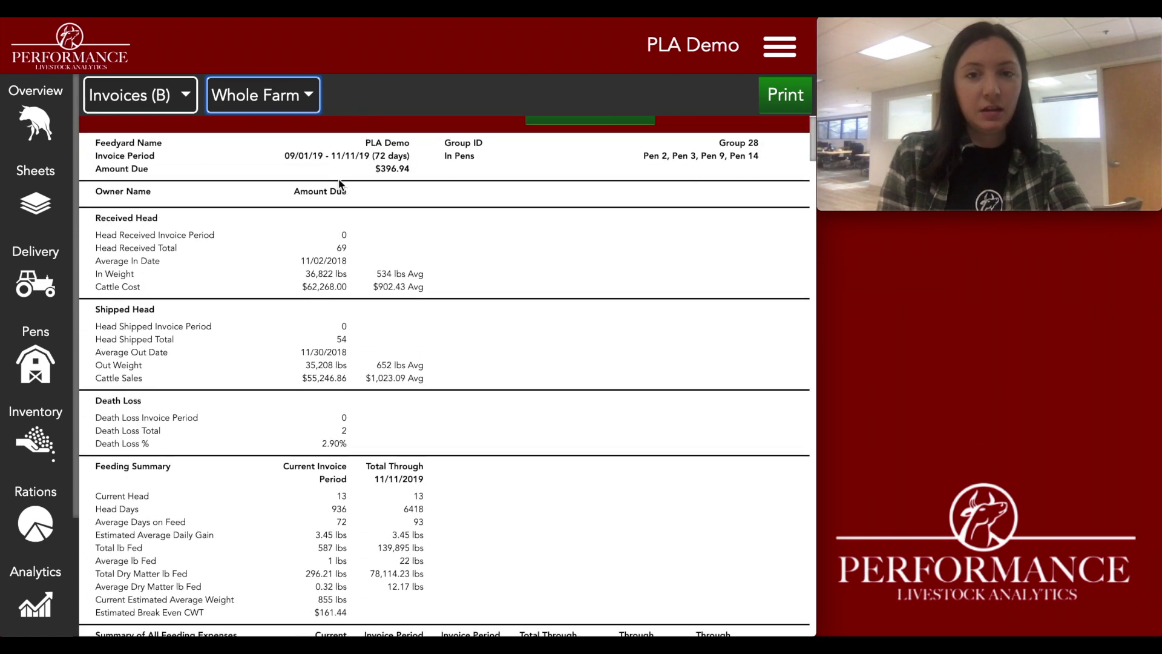
scroll(338, 178, "down", 20)
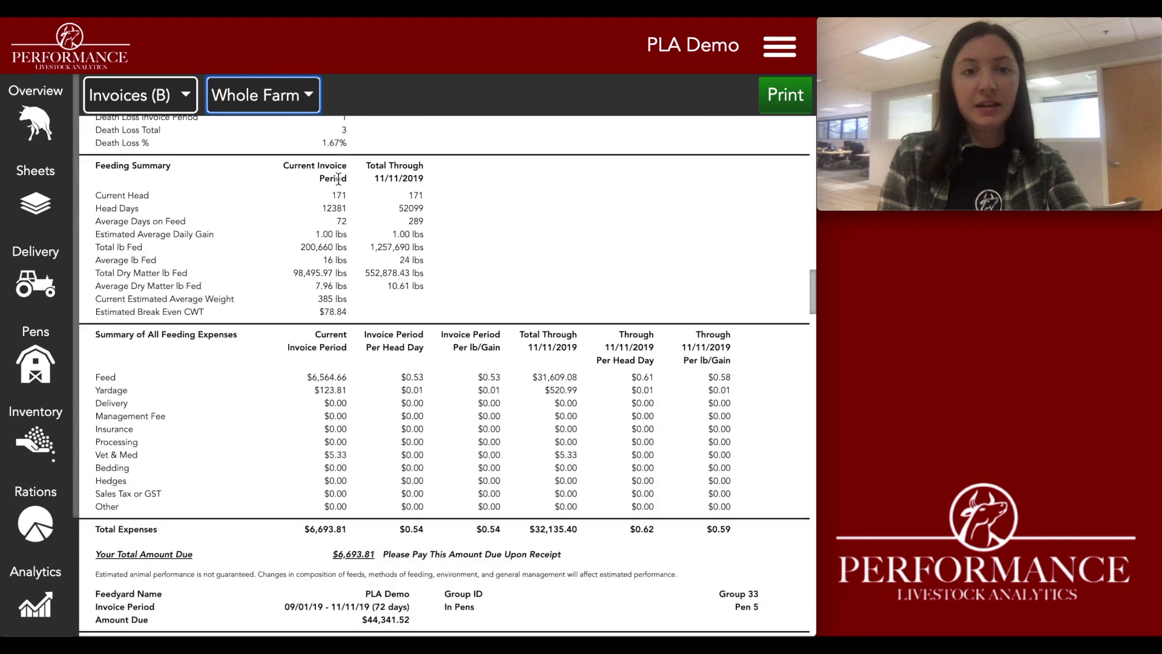
scroll(338, 178, "down", 20)
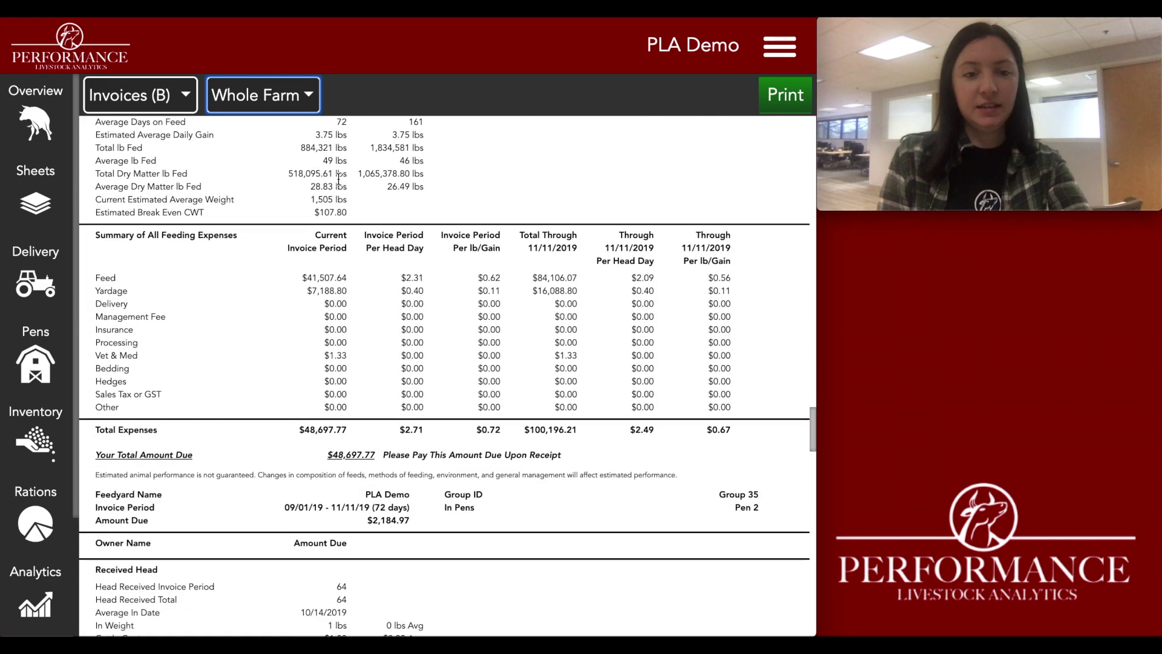
scroll(338, 178, "up", 12)
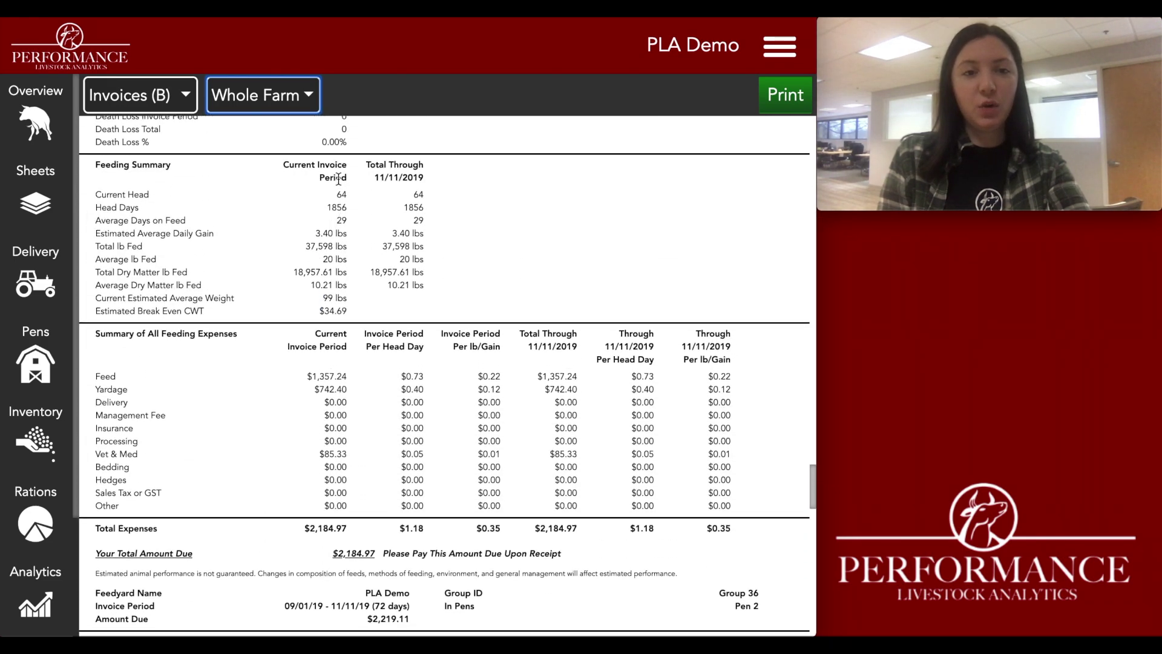
left_click_drag(803, 473, 807, 138)
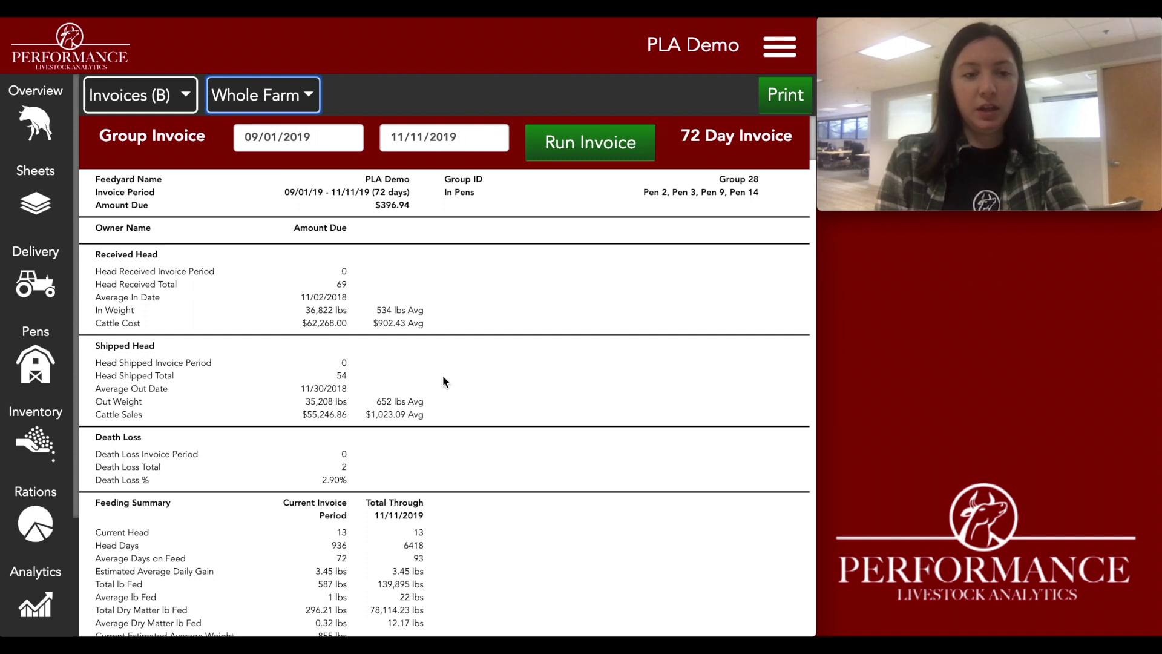
Examine Group 28's invoice in the Whole Farm report, from its header to the amount due, and where Group 29's invoice begins
scroll(271, 505, "down", 4)
scroll(270, 498, "down", 3)
scroll(270, 499, "up", 2)
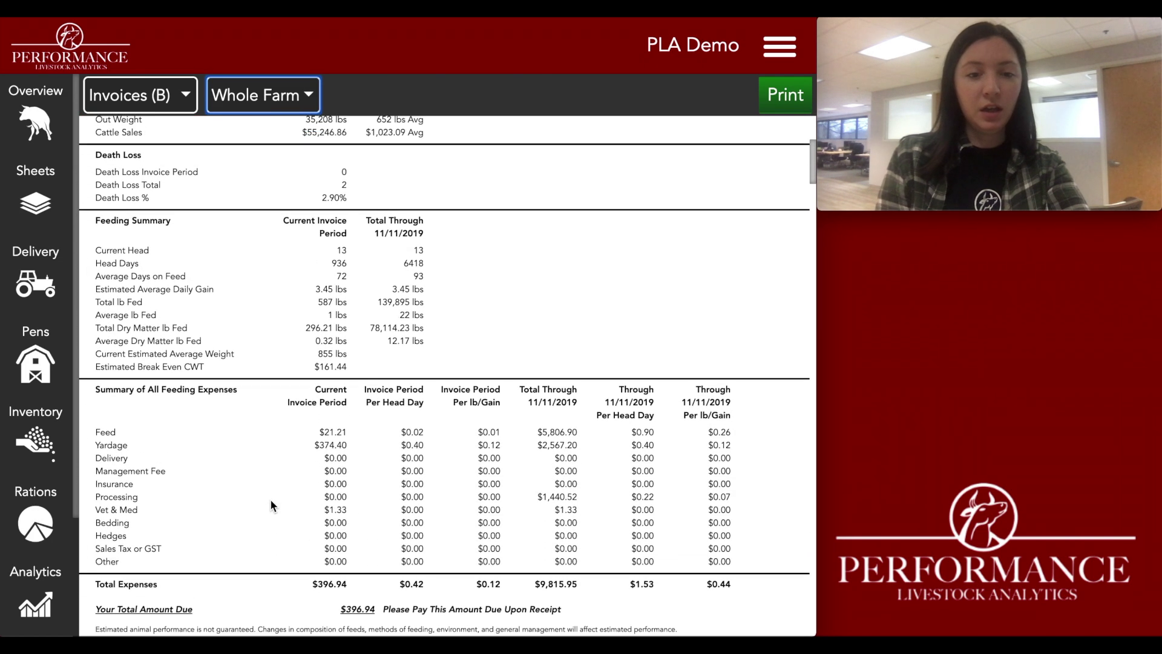
scroll(270, 505, "down", 7)
scroll(270, 505, "down", 1)
scroll(270, 505, "up", 18)
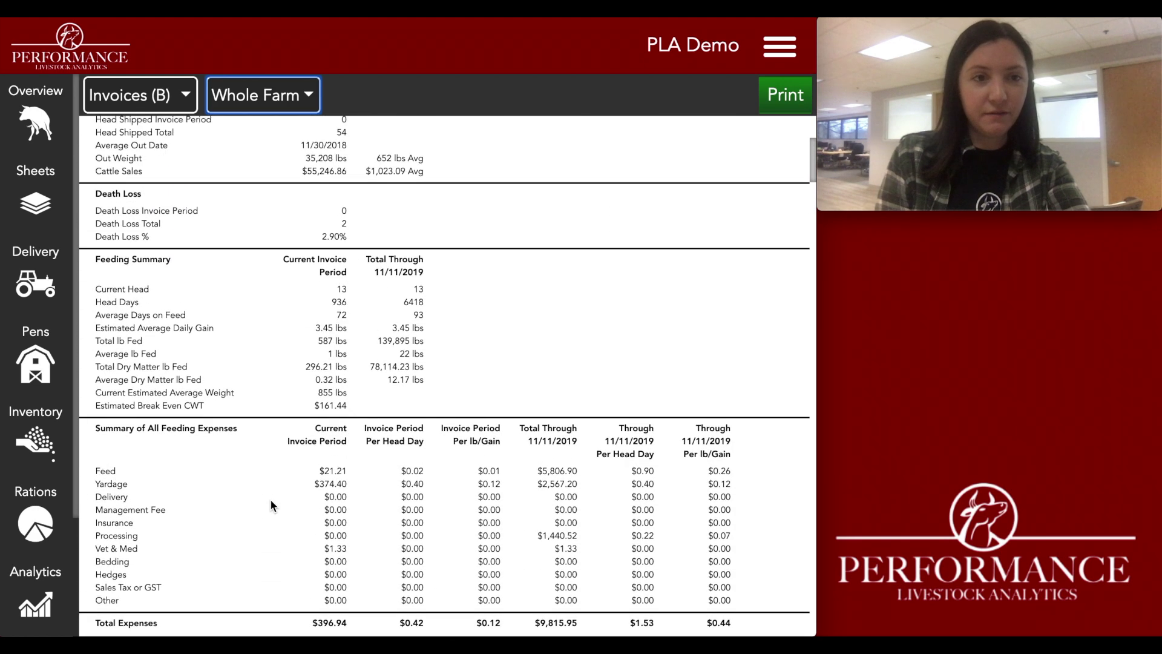
scroll(271, 505, "down", 4)
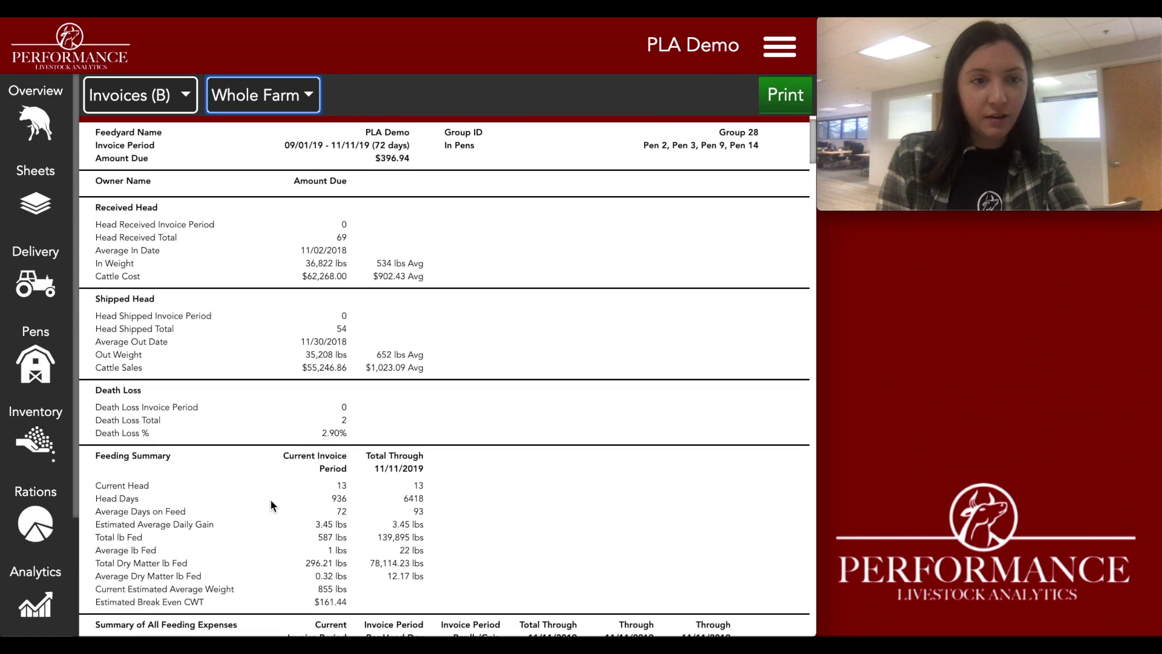
scroll(270, 503, "up", 4)
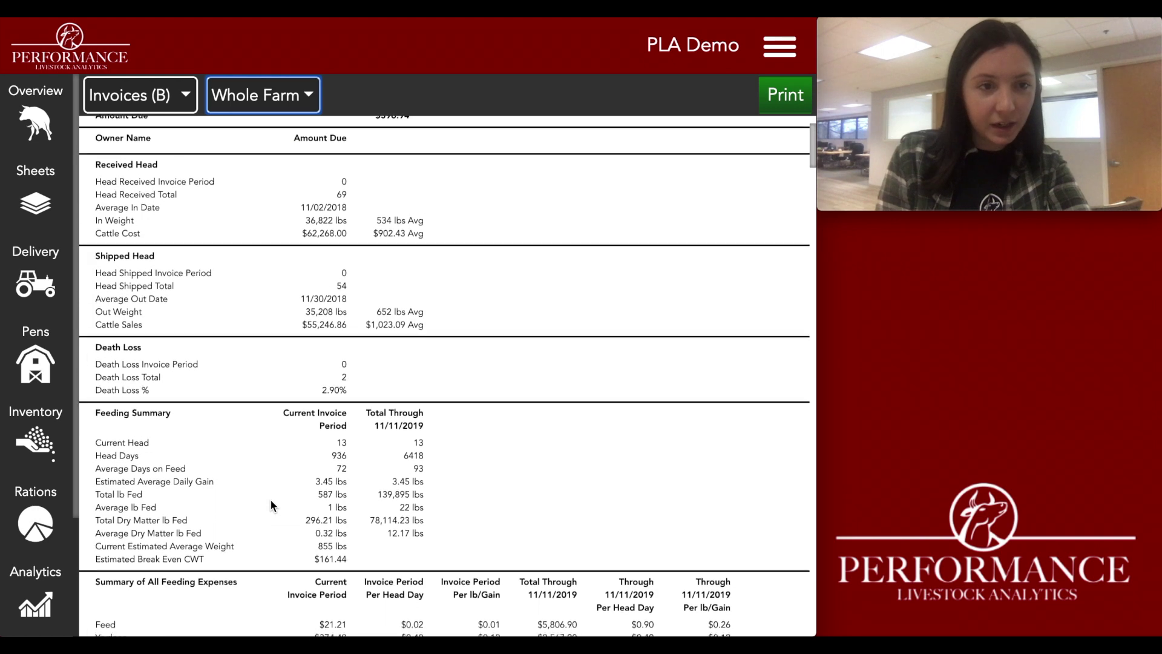
scroll(270, 505, "down", 9)
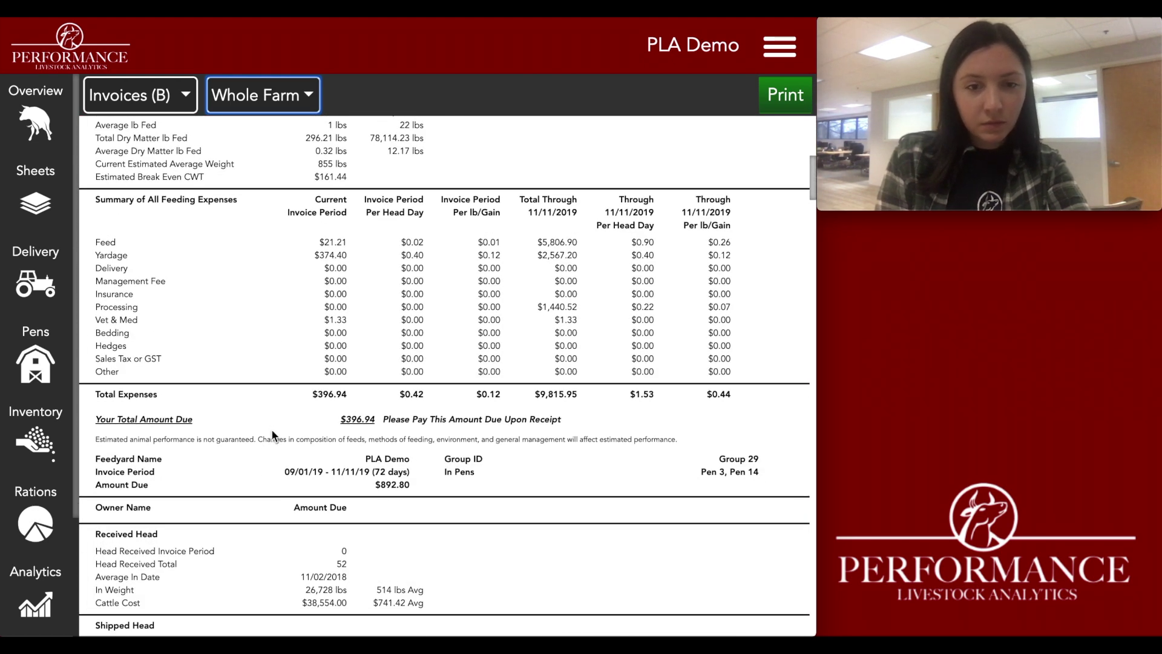
scroll(279, 425, "down", 2)
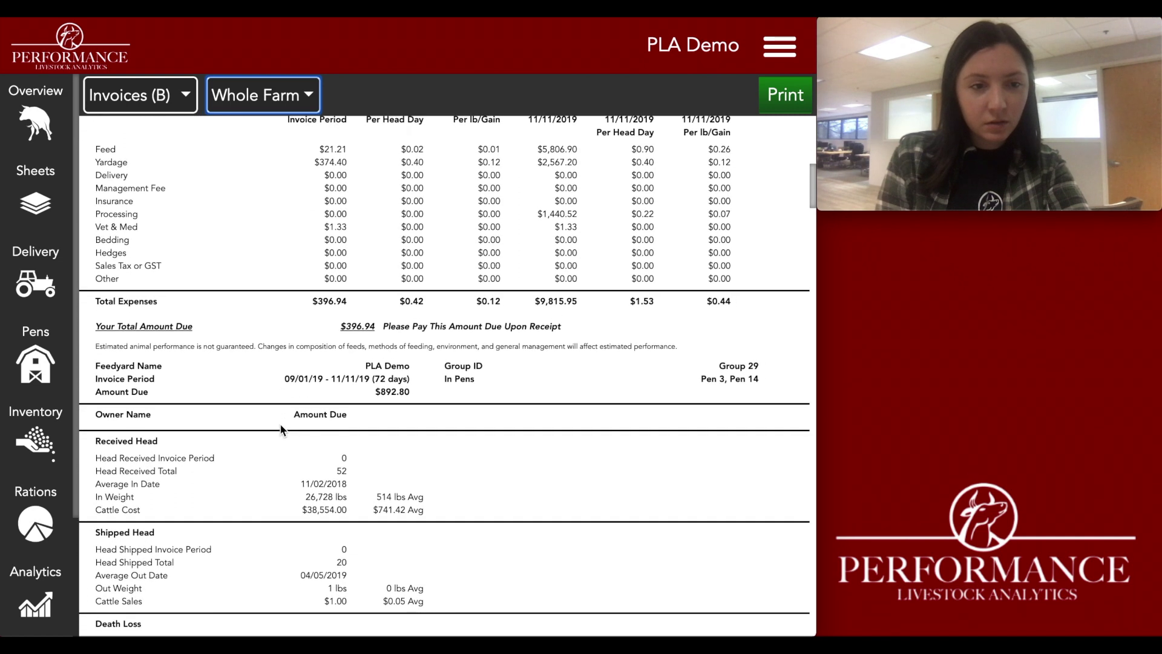
Locate Group 29's header in the Whole Farm report and check its group ID and pens
left_click_drag(719, 359, 751, 359)
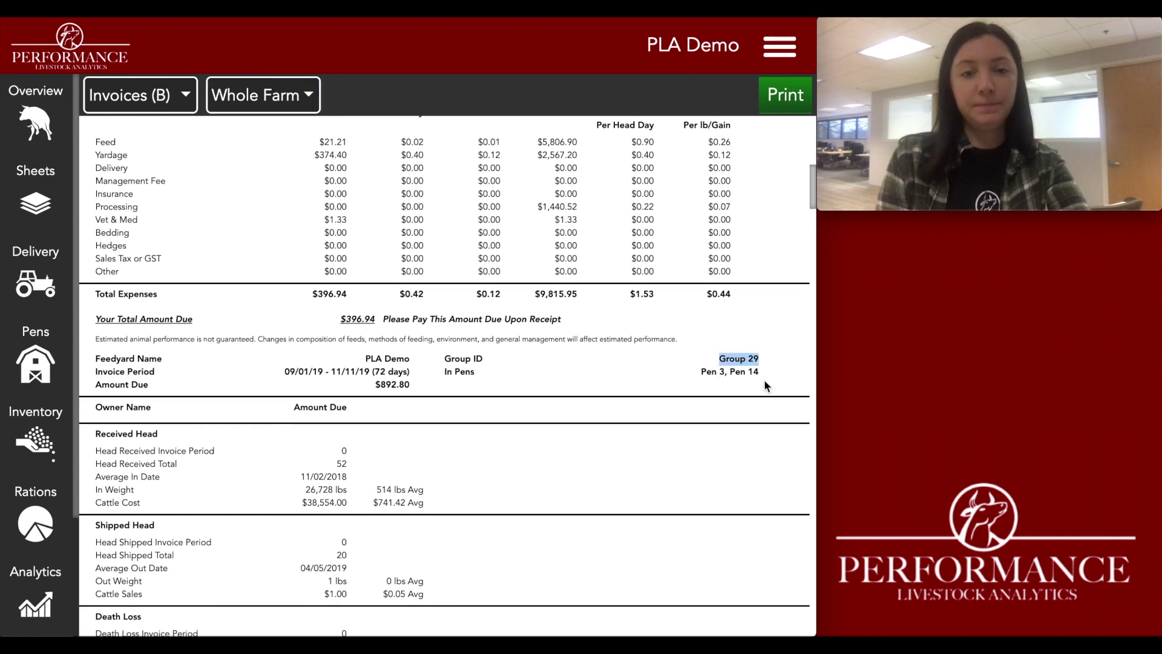
left_click(584, 394)
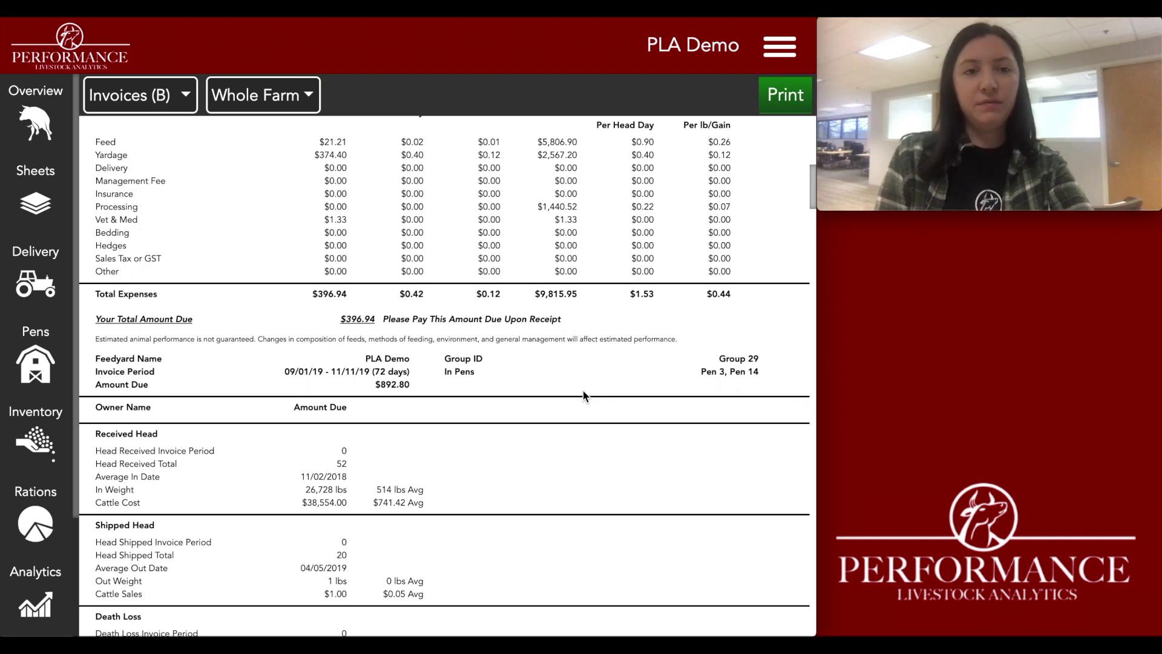
scroll(221, 239, "up", 1)
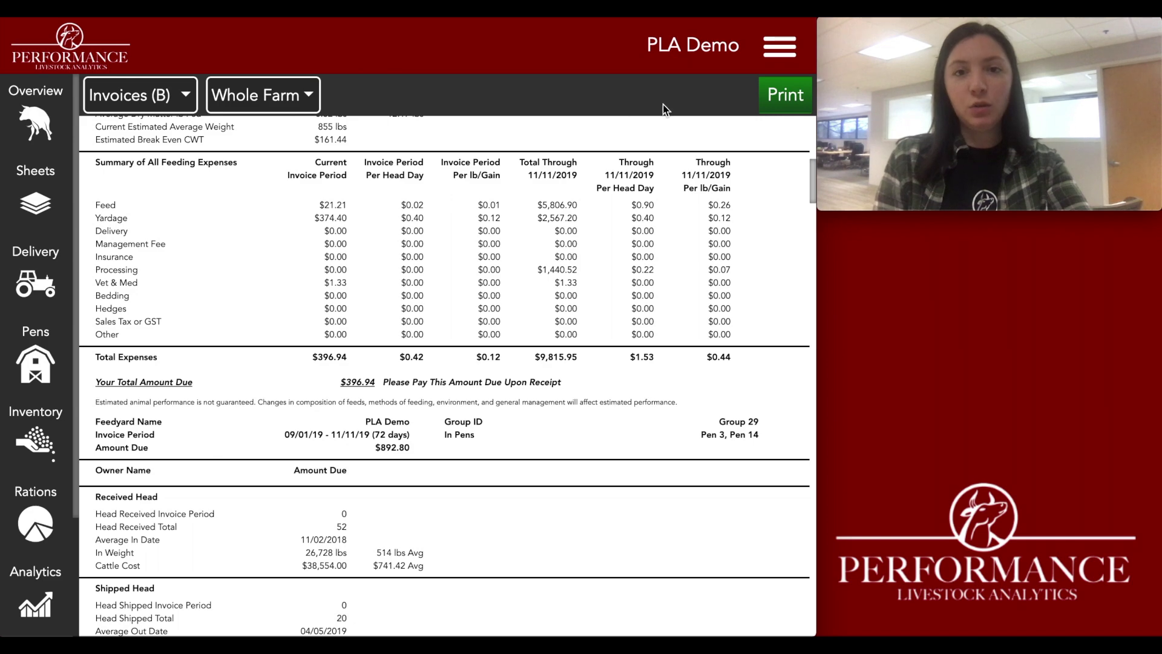
Open the editable print version of the Whole Farm invoices, and exclude and re-include Group 28's Estimated Break Even CWT row
left_click(790, 102)
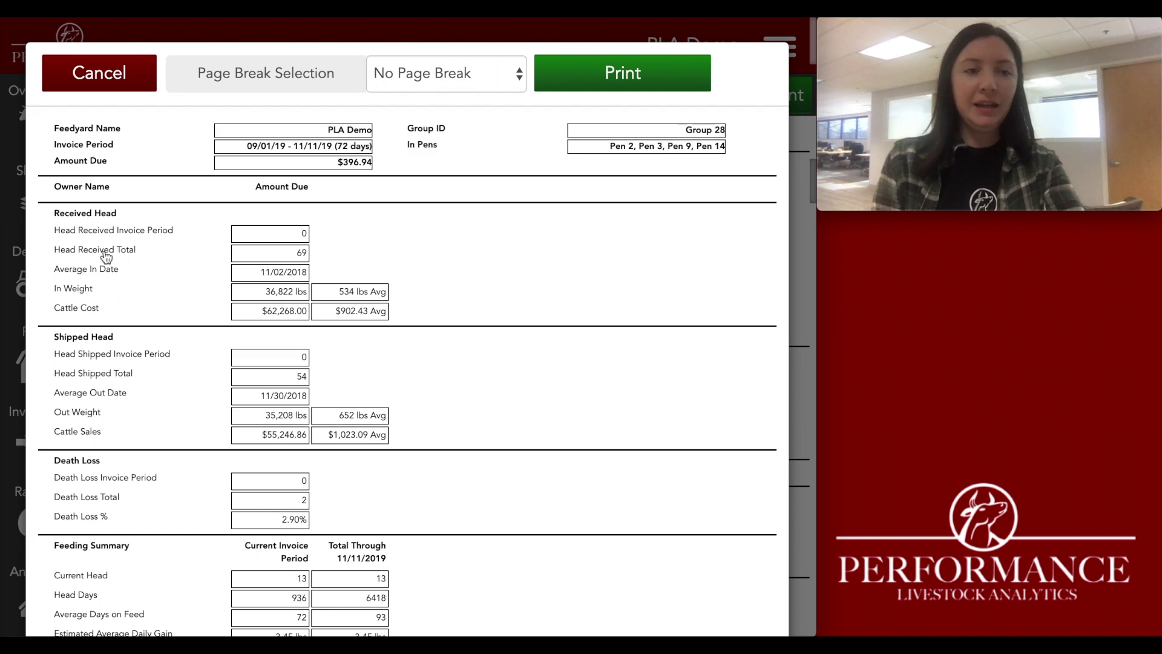
scroll(85, 378, "down", 4)
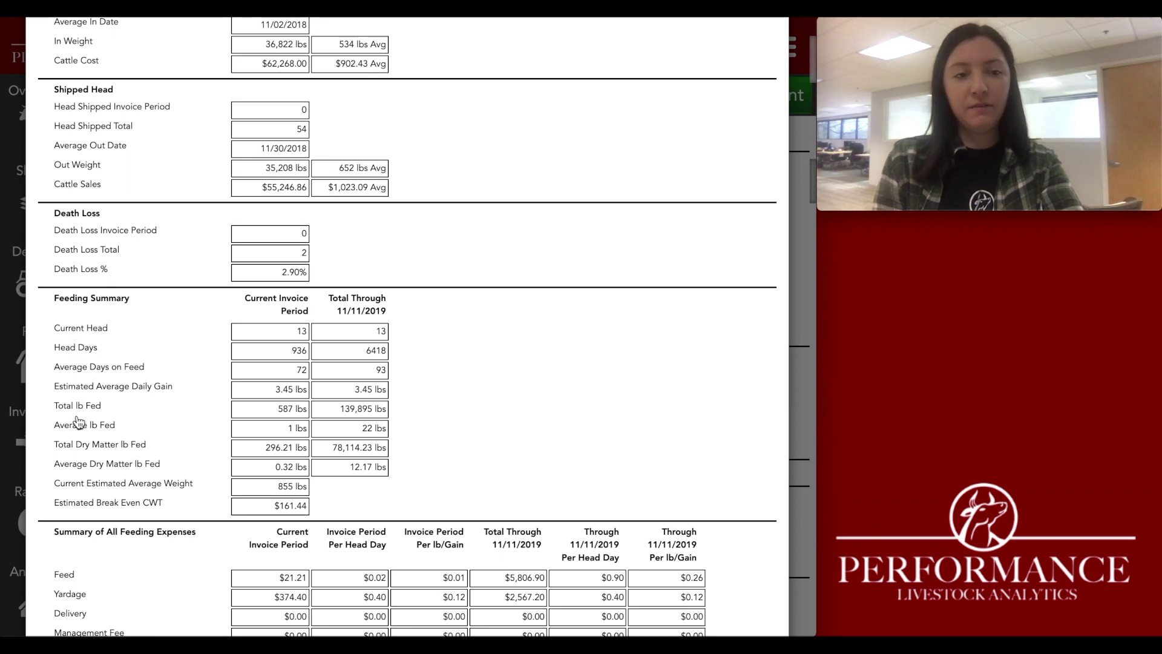
left_click(85, 504)
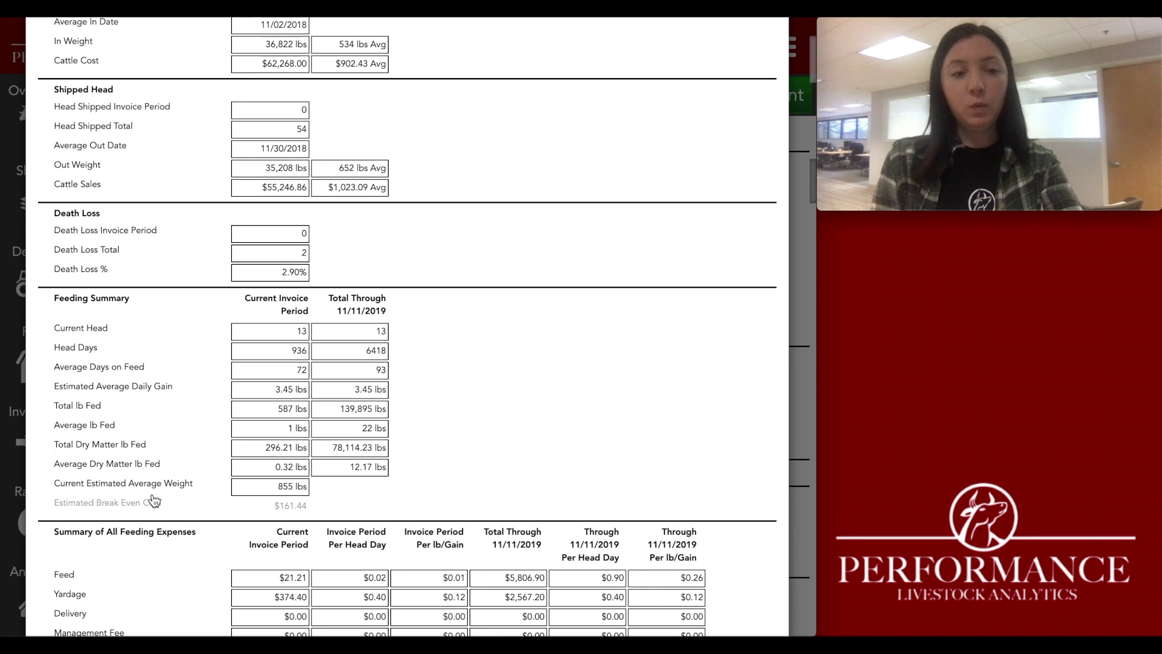
left_click(108, 508)
left_click(107, 508)
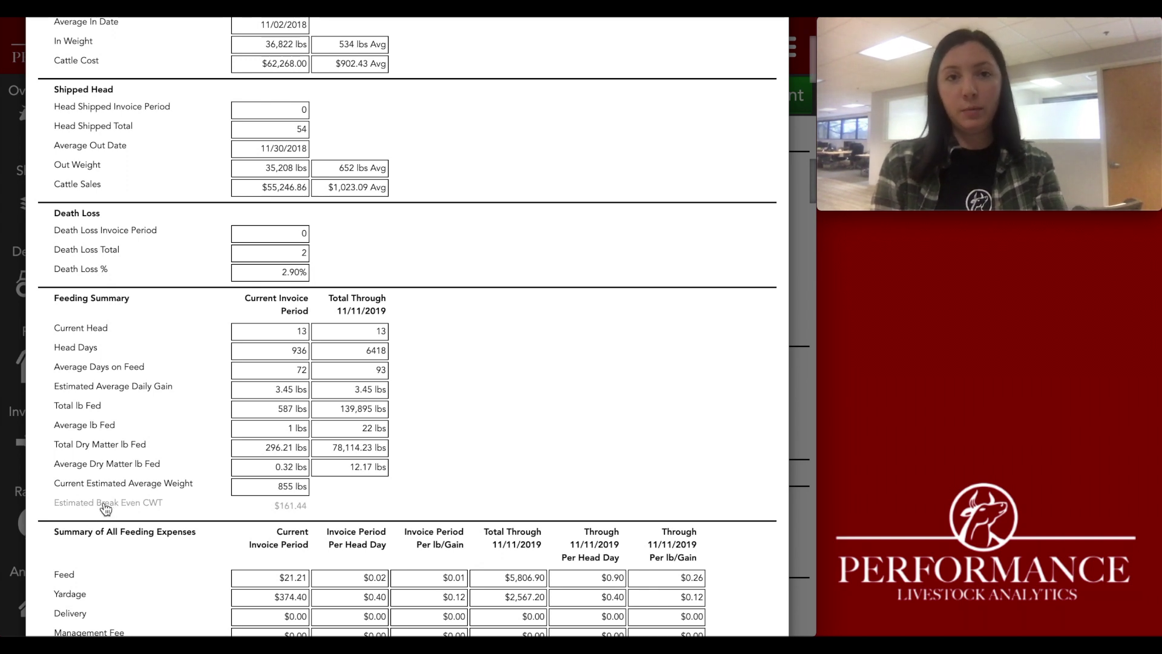
left_click(106, 508)
scroll(106, 510, "up", 5)
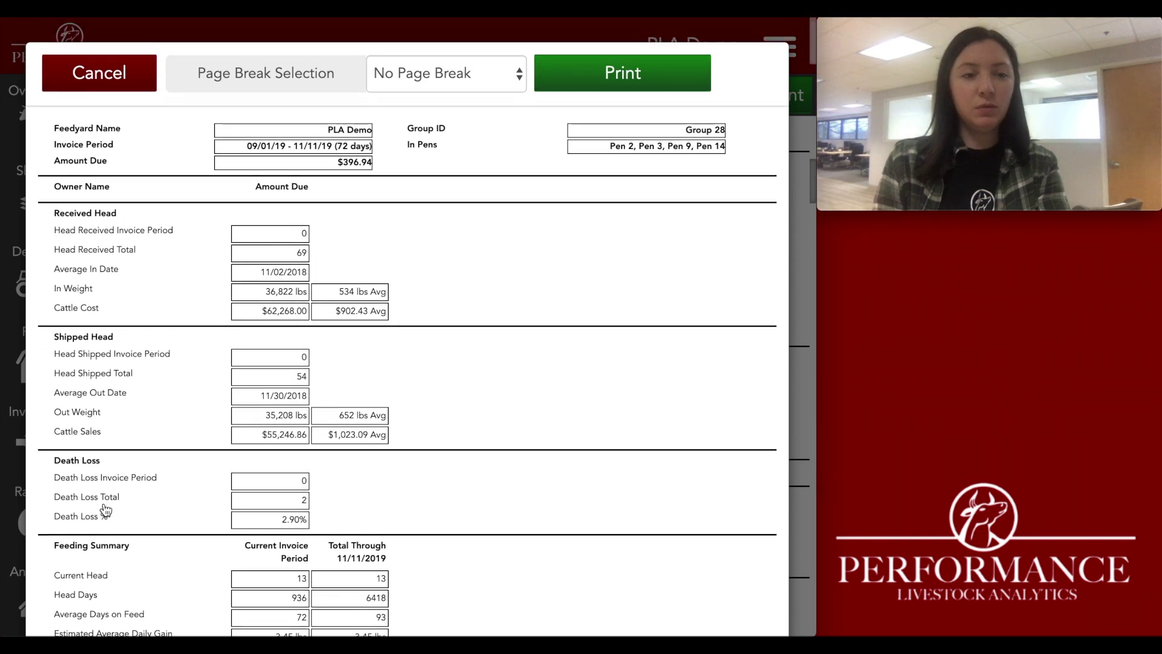
Exclude the Feedyard Name field from Group 28's printed invoice and include it again
left_click(77, 131)
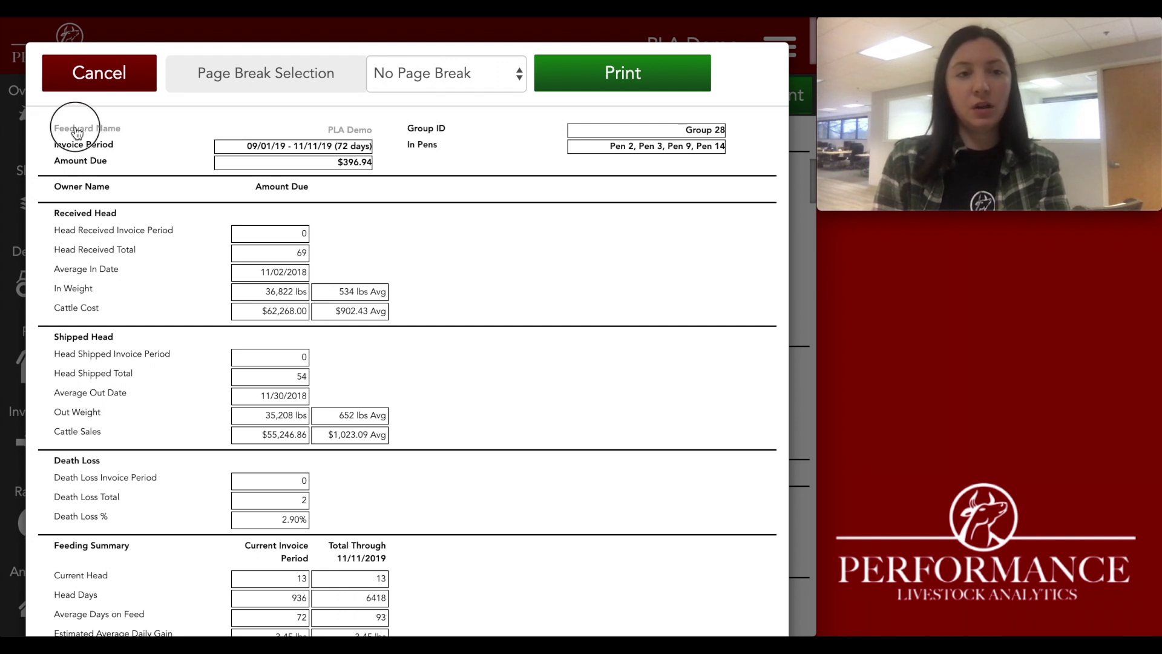
left_click(77, 131)
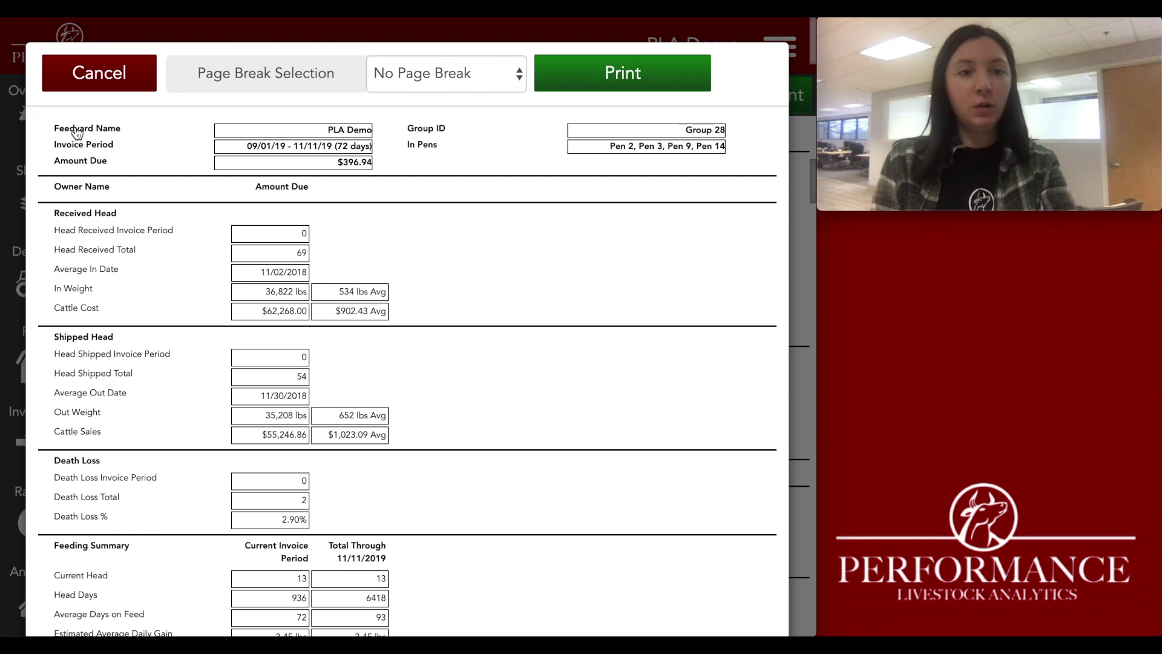
left_click(327, 130)
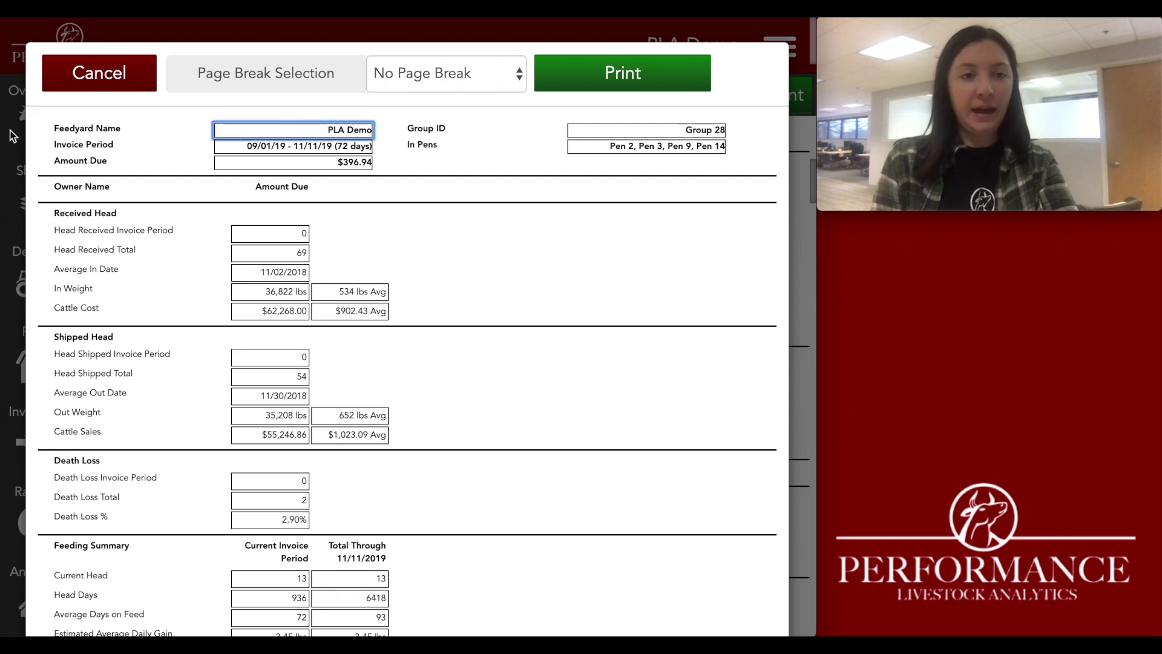
left_click(79, 130)
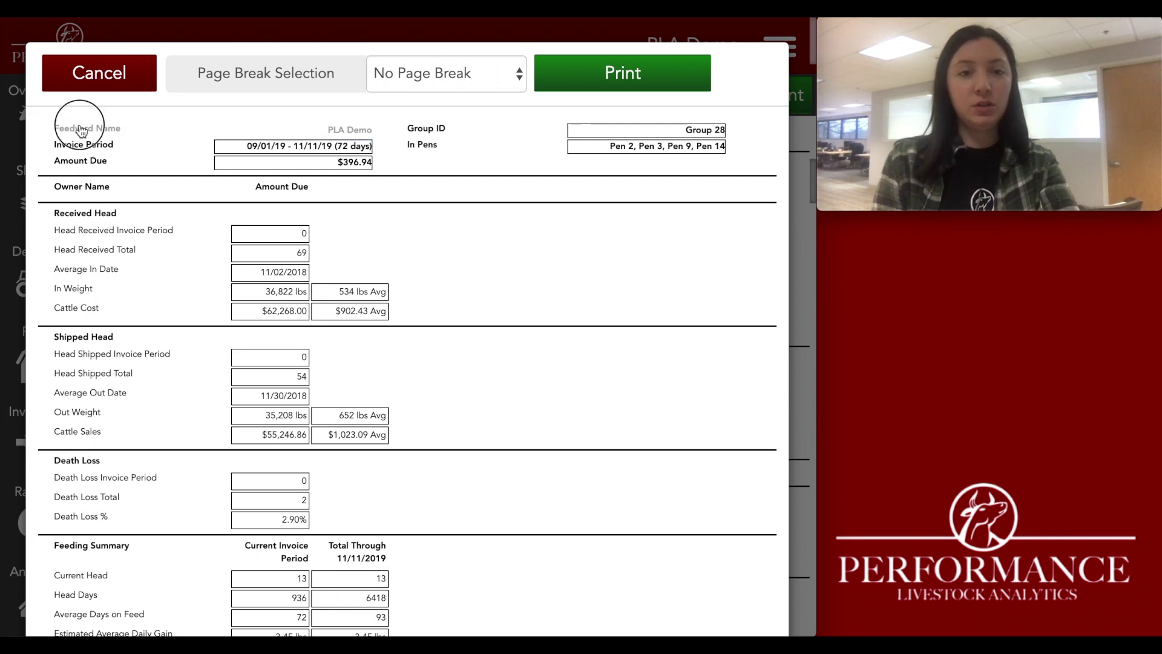
left_click(79, 130)
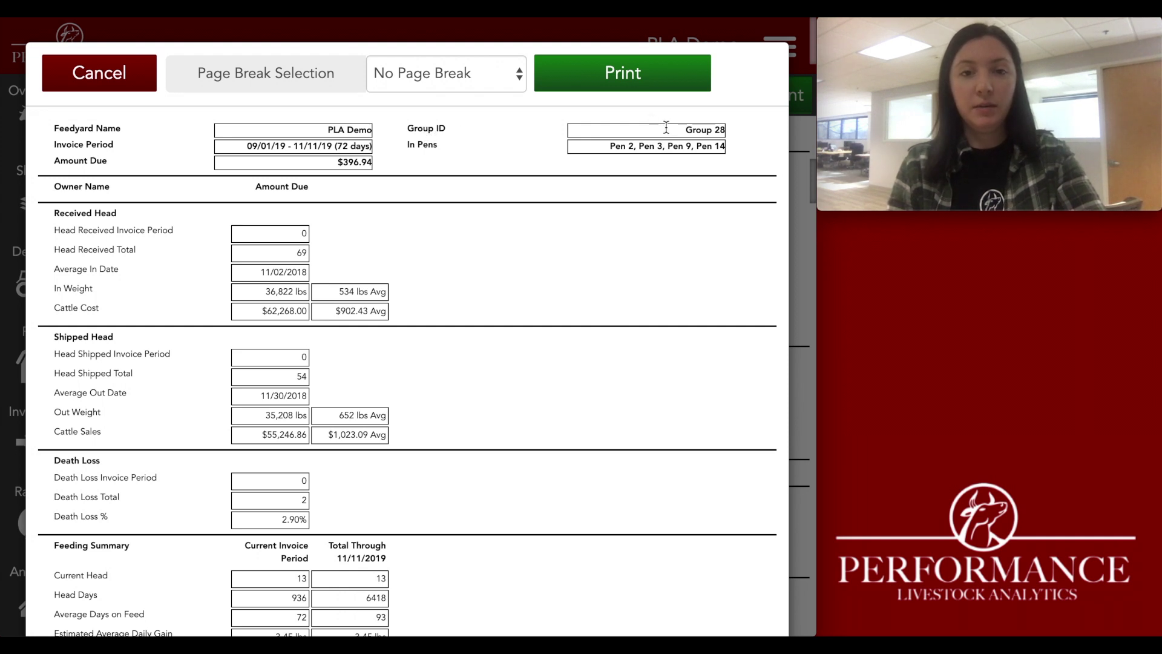
Extend the Group ID on the first invoice to read "Group 28 - Ames, IA."
left_click(688, 128)
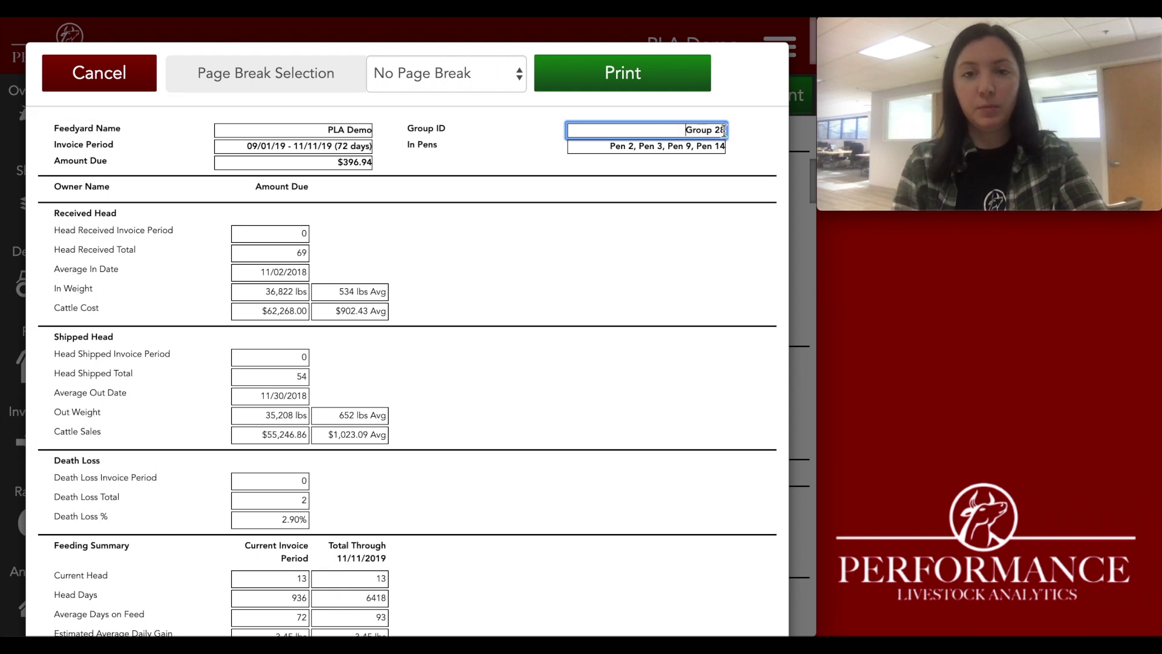
type("-")
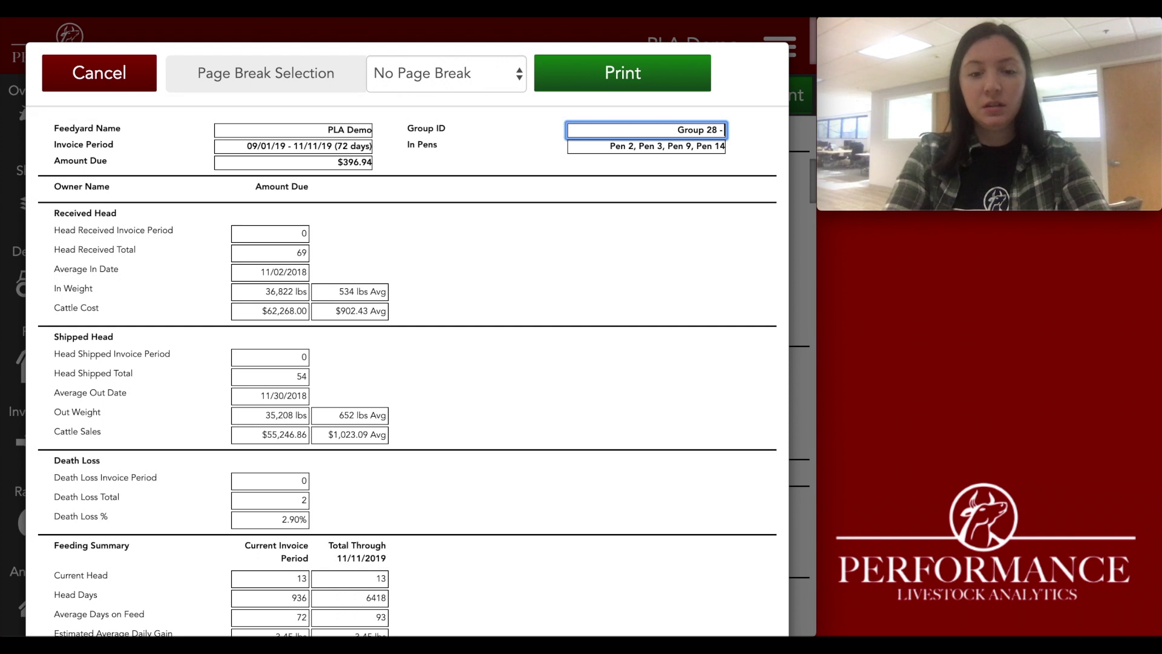
type(" Ames")
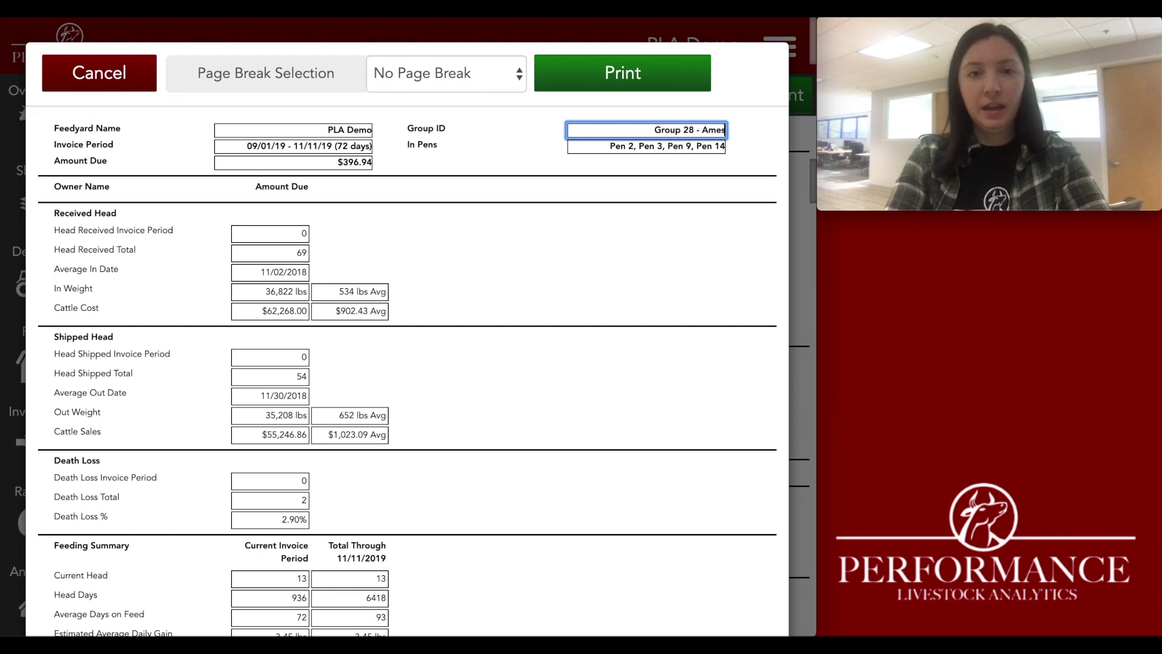
type(", IA.")
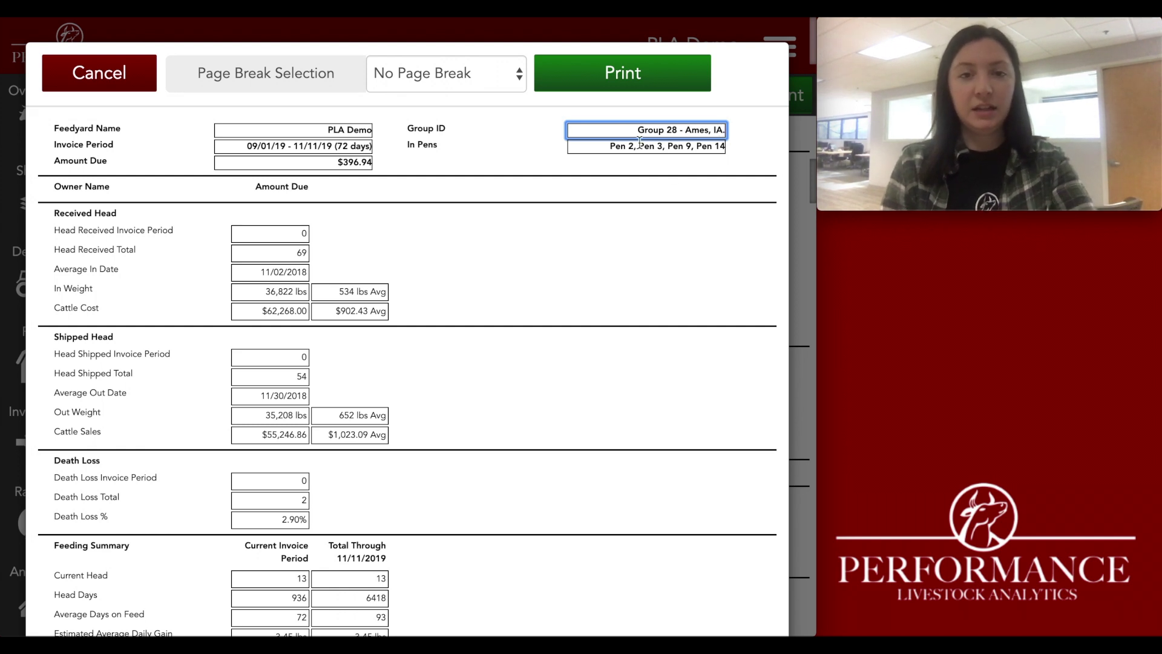
left_click(598, 145)
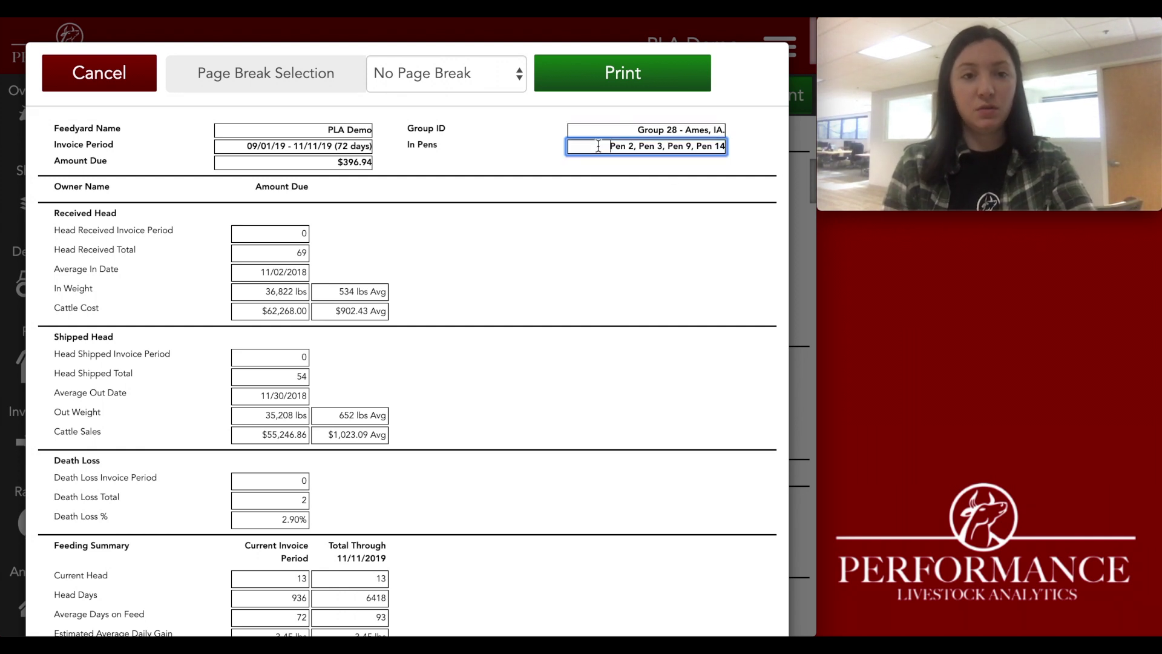
left_click(503, 175)
Check where Group 29's invoice begins and set the page break selection to Between Groups
scroll(313, 397, "down", 10)
scroll(313, 397, "down", 10)
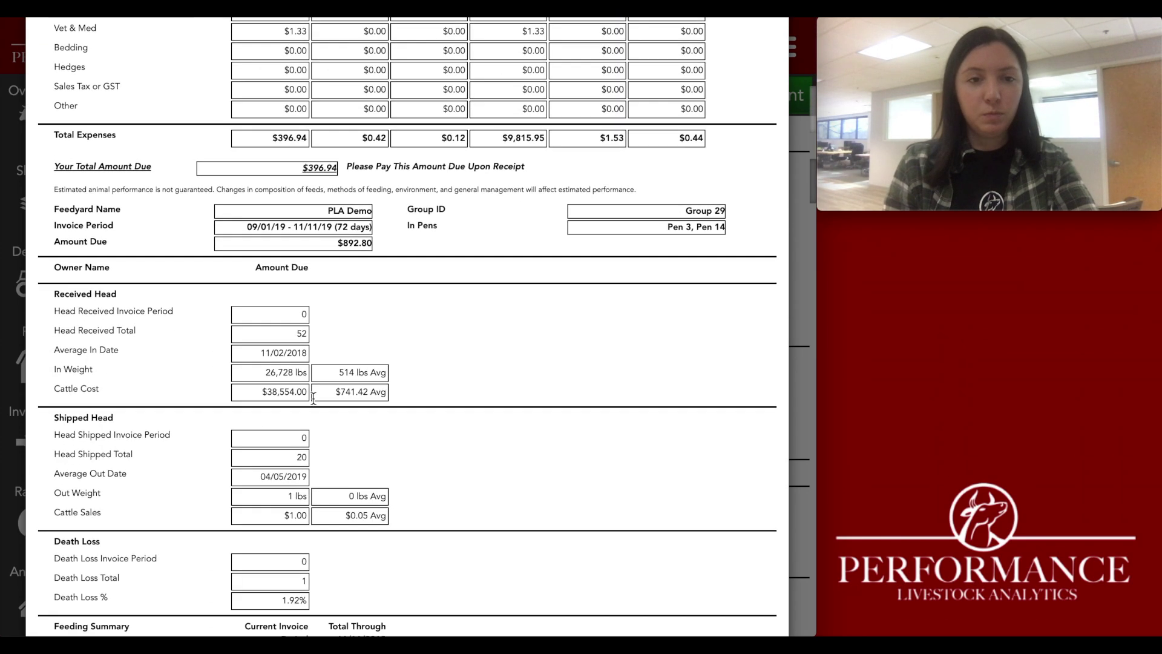
scroll(314, 397, "up", 5)
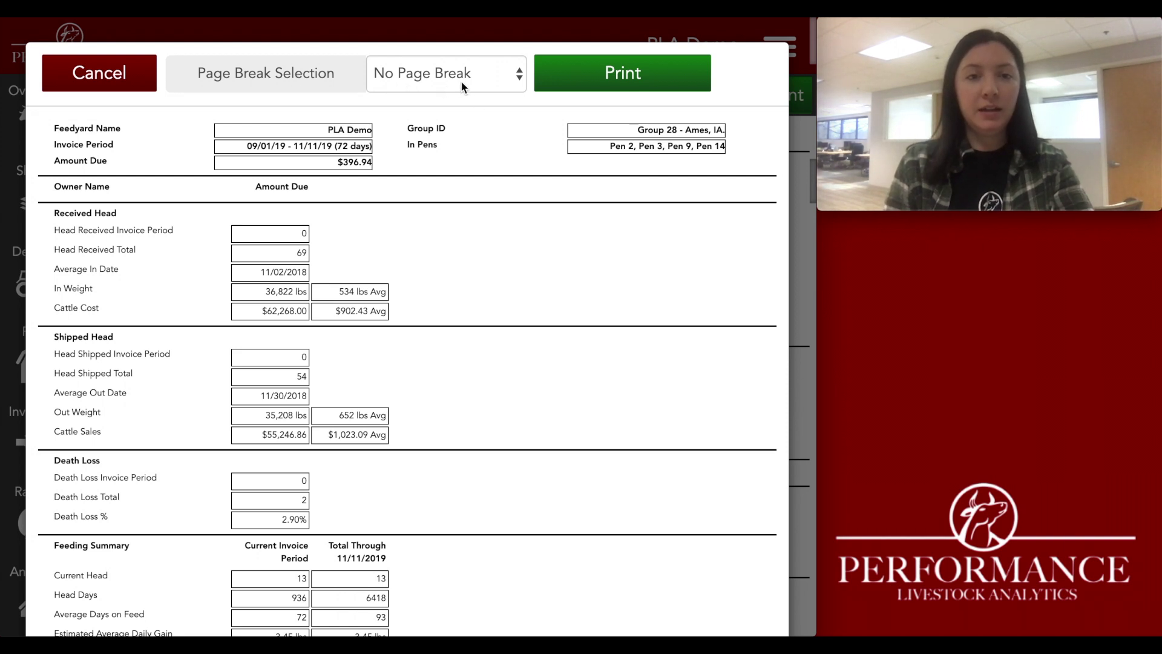
left_click(495, 84)
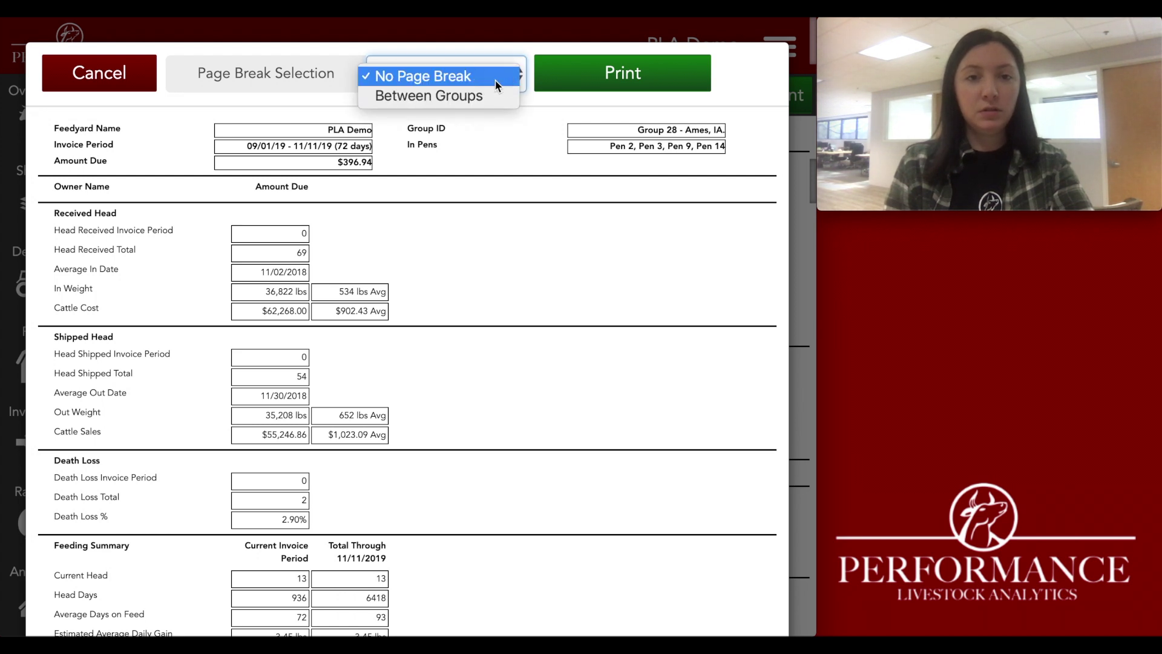
left_click(403, 99)
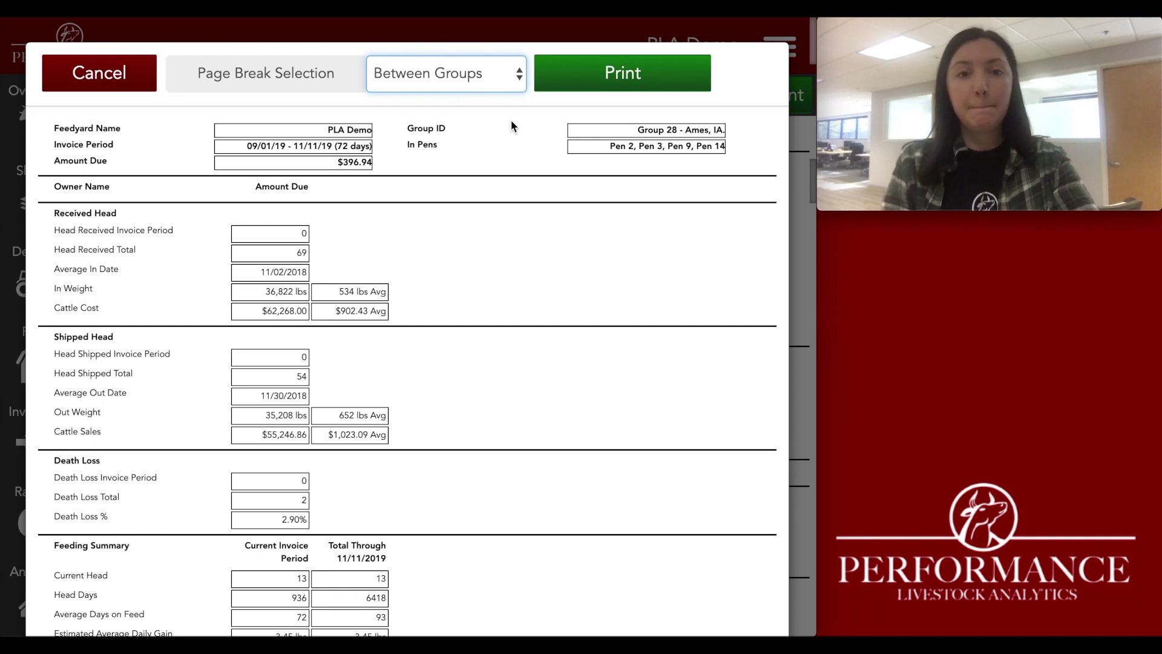
Send the invoices to print, set the destination to Save as PDF, and reopen the destination choices
left_click(621, 75)
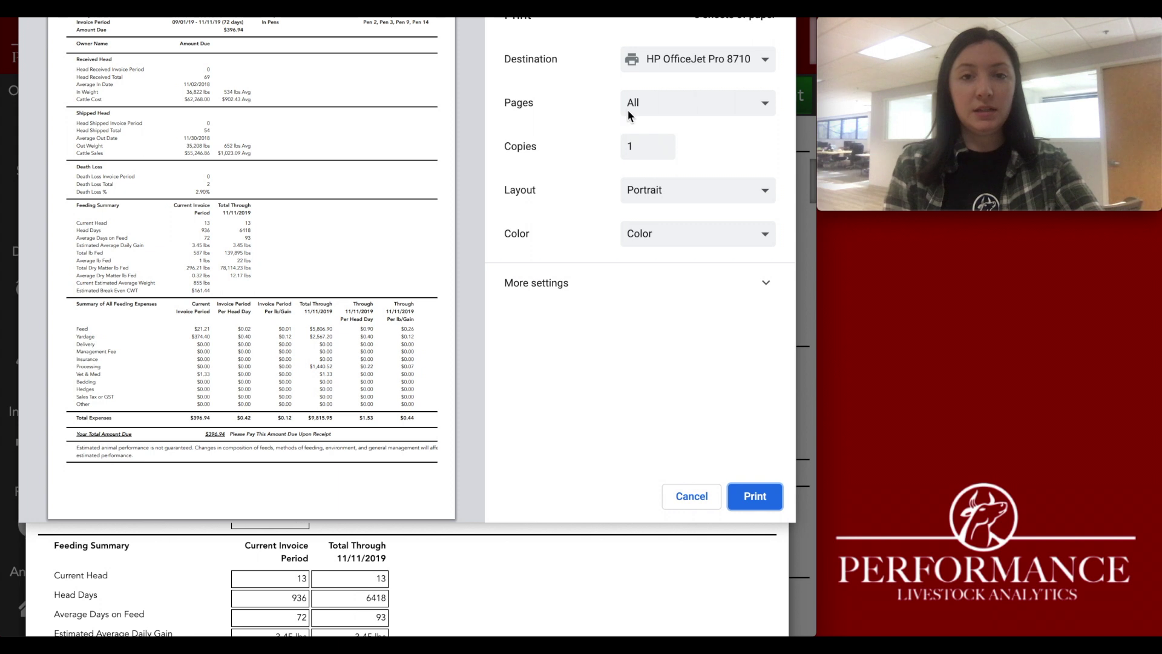
left_click(506, 53)
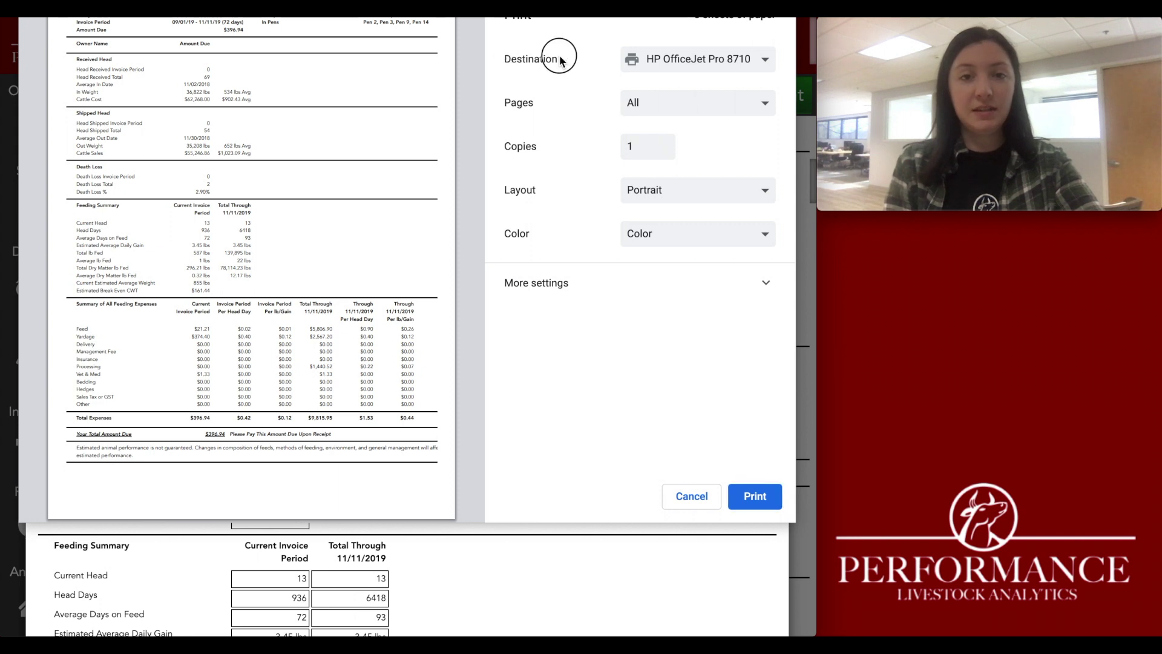
left_click(766, 63)
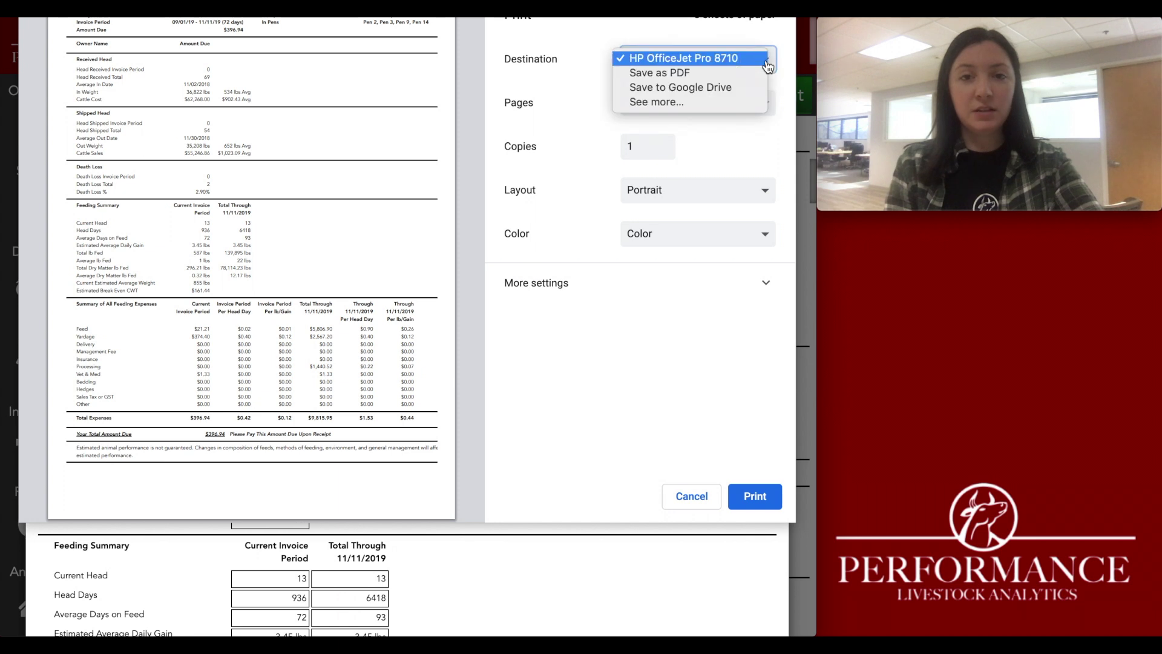
left_click(671, 75)
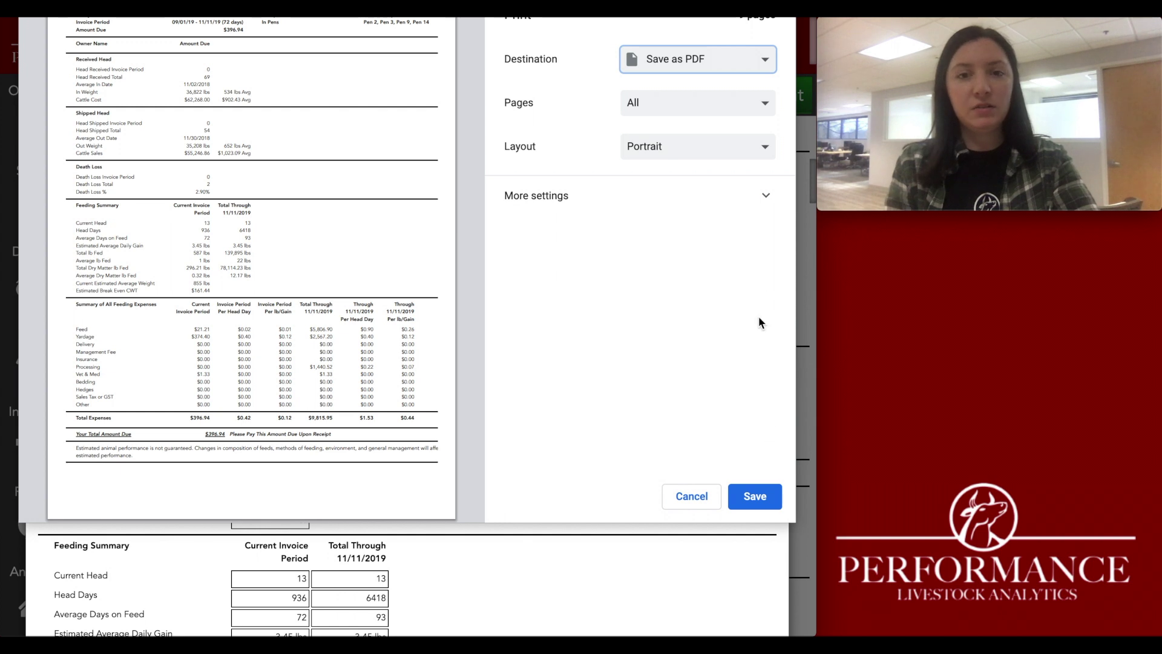
left_click(765, 63)
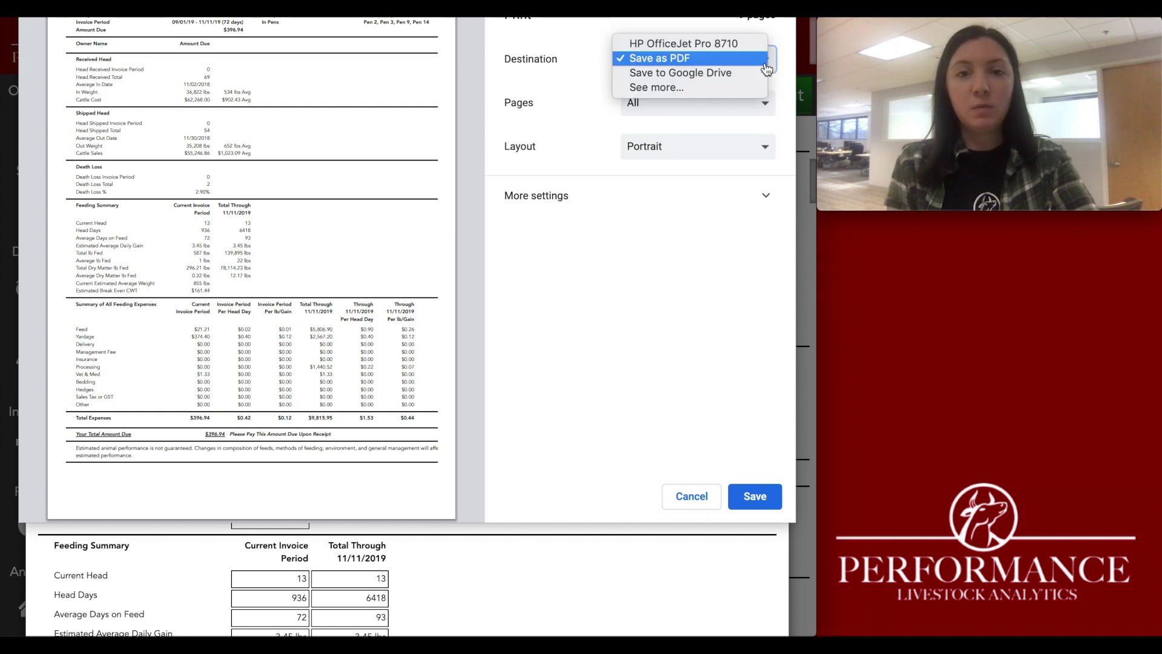